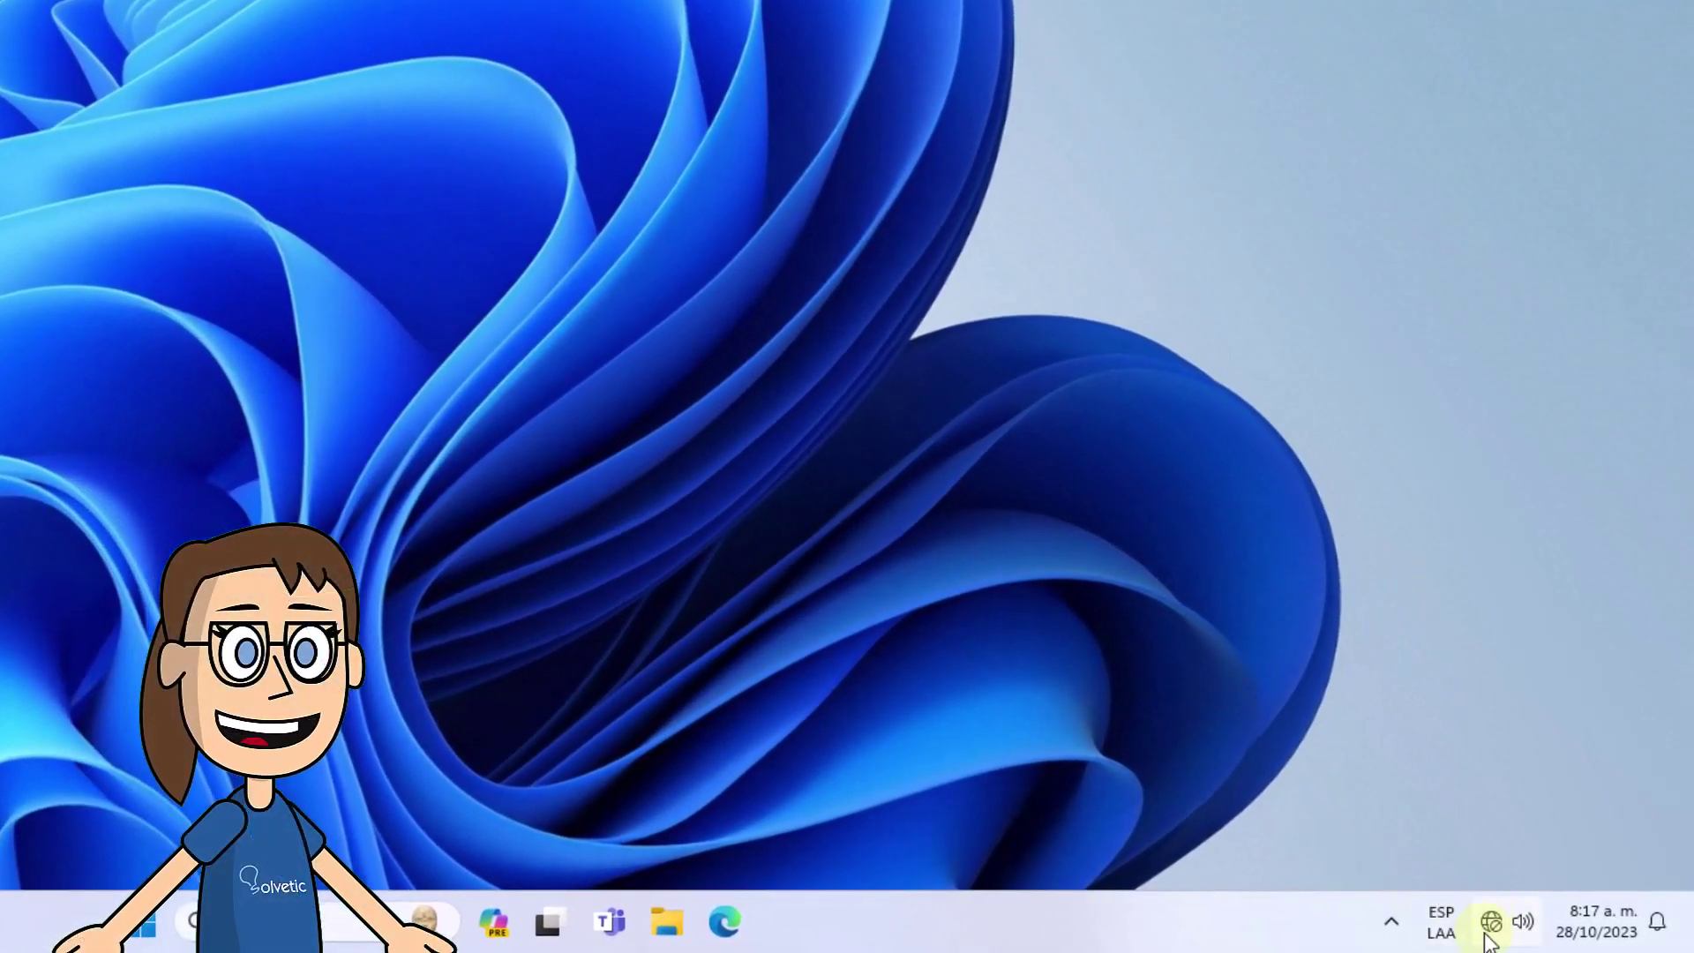
Enable the Wi-Fi adapter in the advanced network configuration, and check the Wi-Fi connection in the quick settings
{"action": "right_click", "coordinate": [1487, 933]}
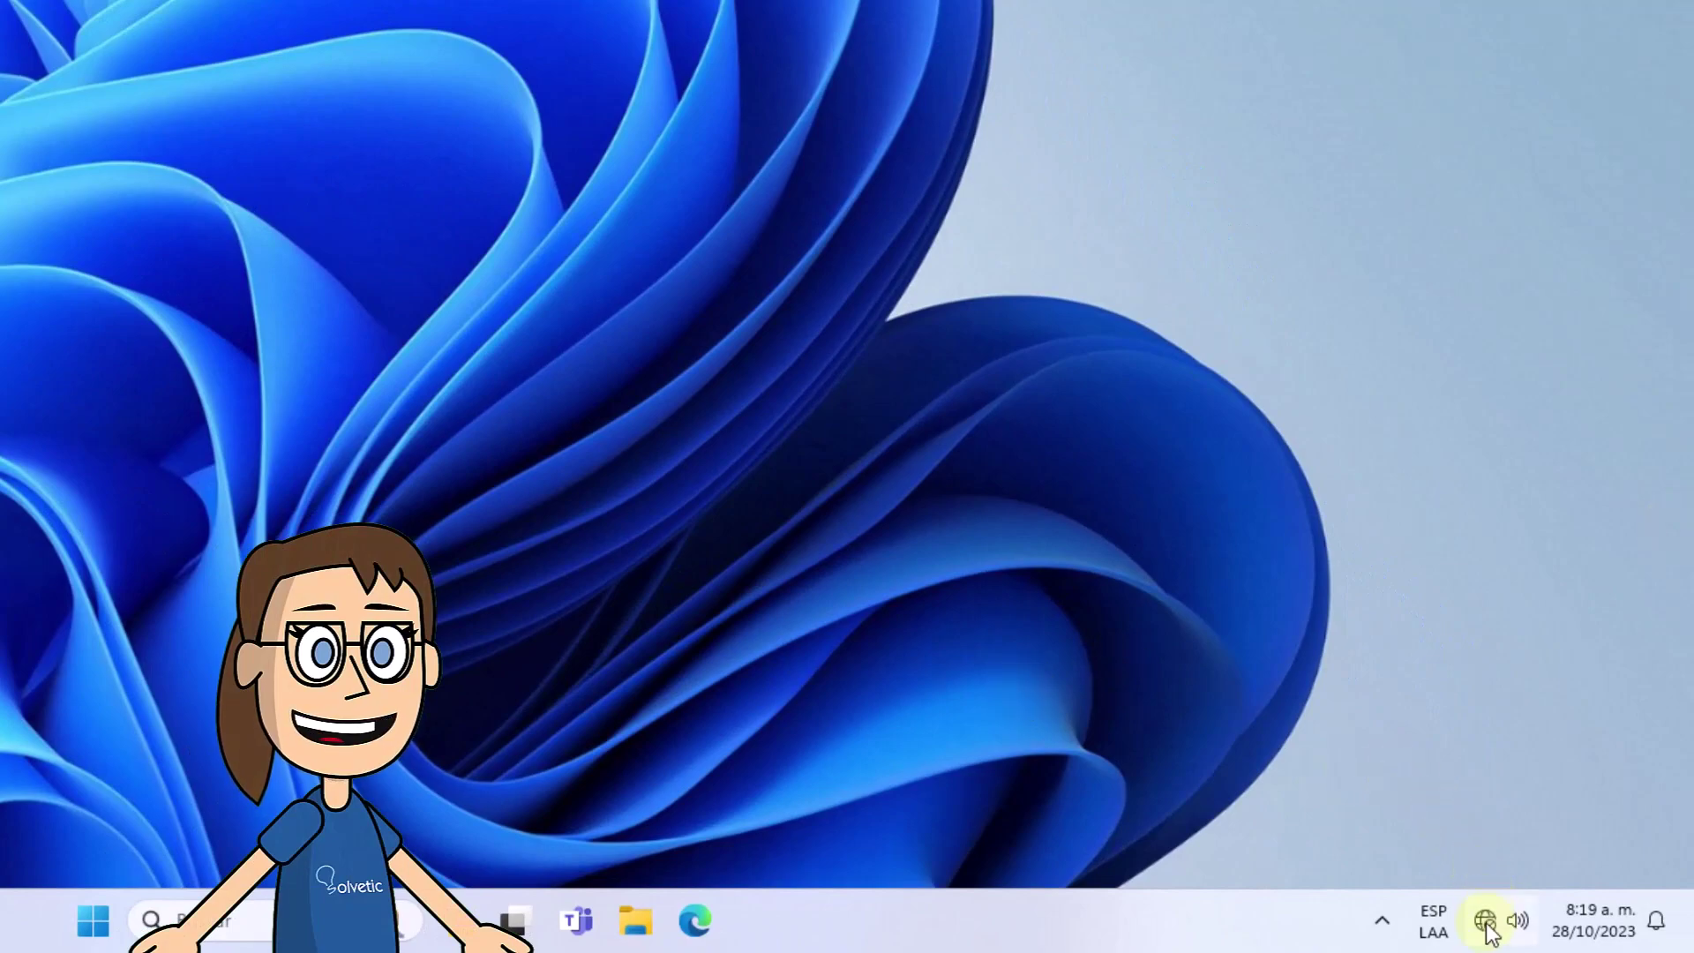
{"action": "right_click", "coordinate": [1487, 927]}
{"action": "left_click", "coordinate": [1538, 849]}
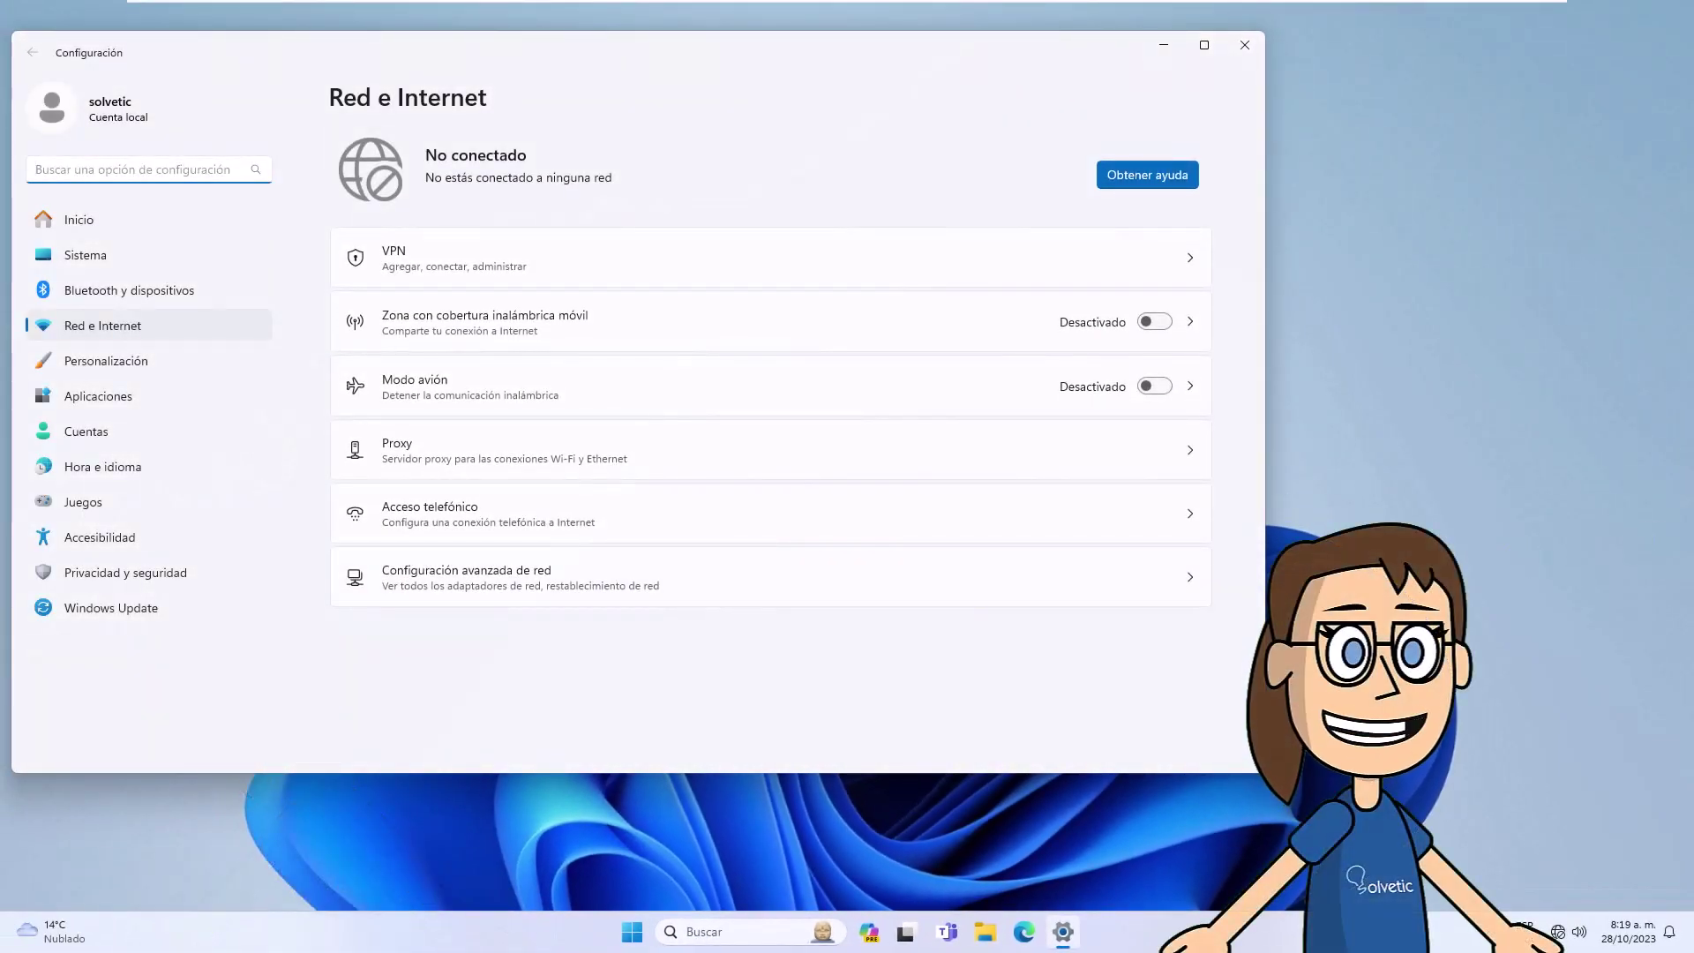
{"action": "left_click", "coordinate": [644, 586]}
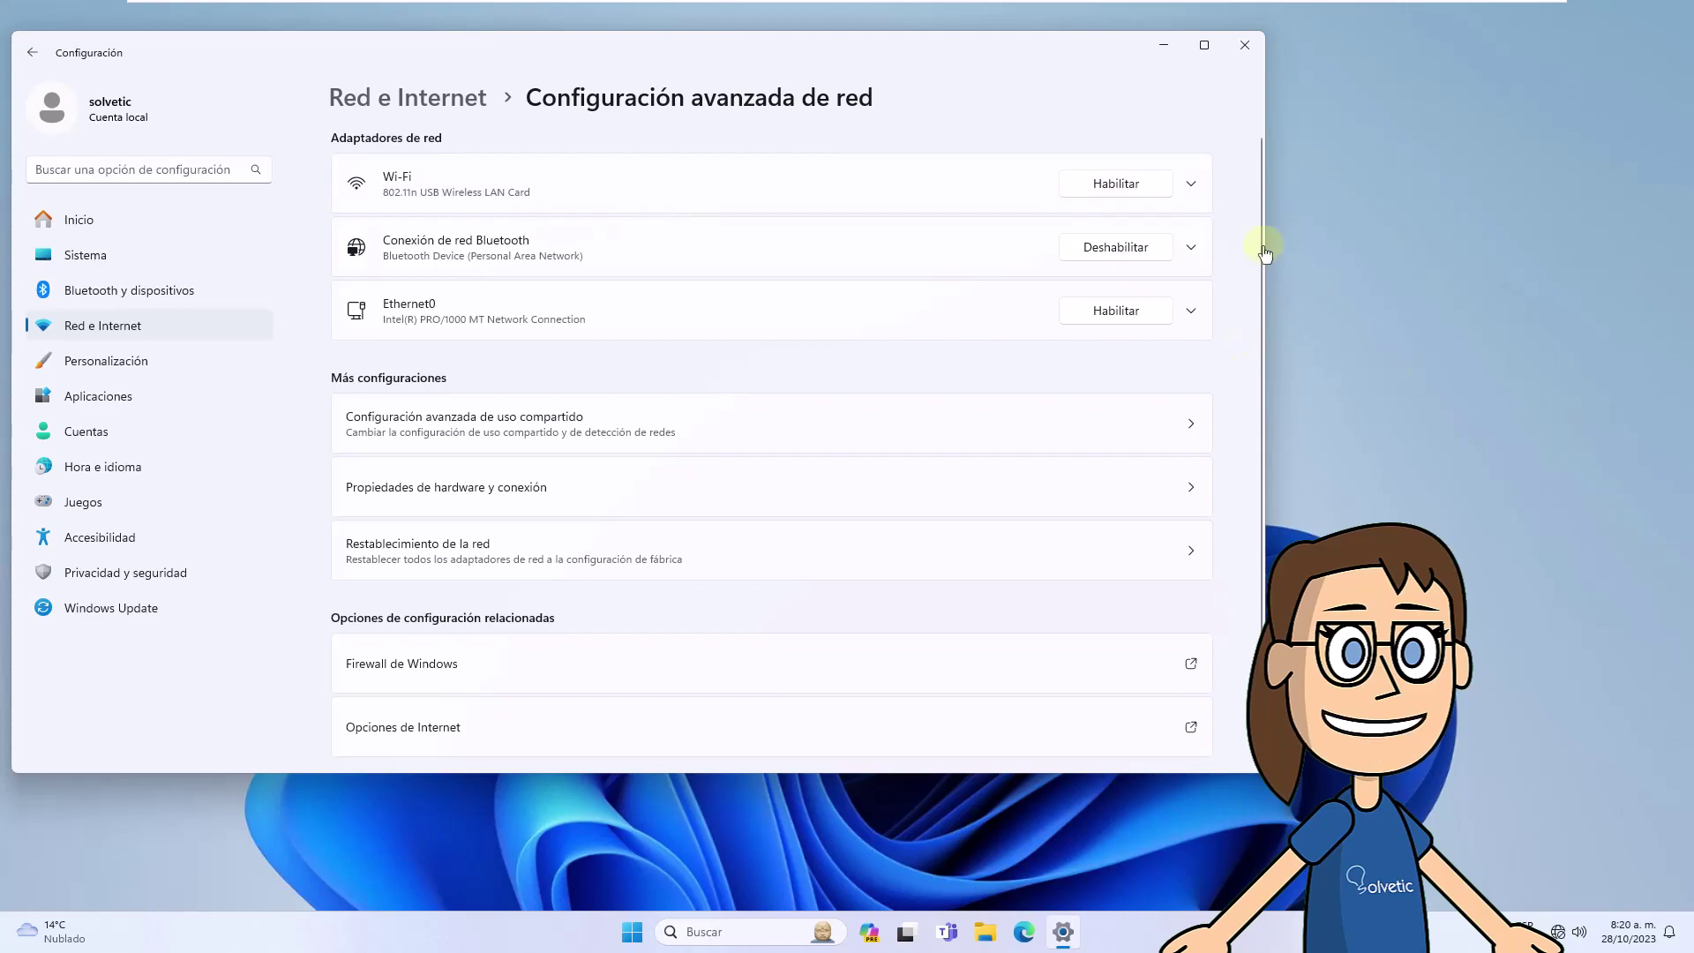
{"action": "left_click", "coordinate": [1117, 187]}
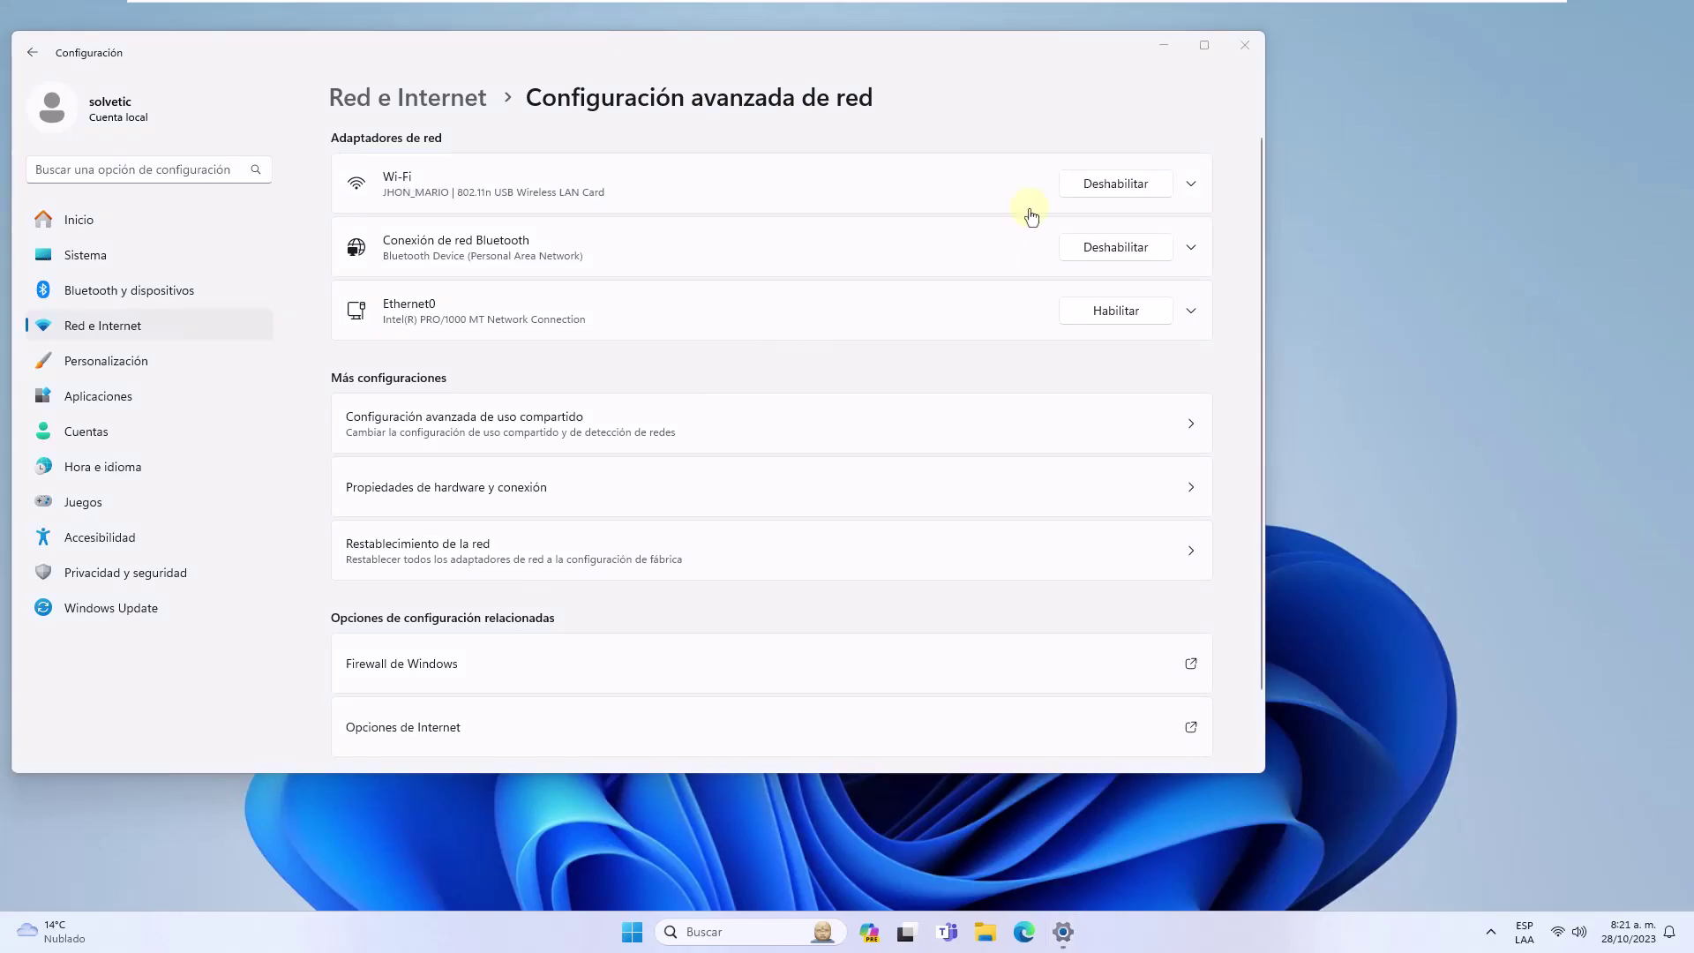
{"action": "left_click", "coordinate": [1246, 45]}
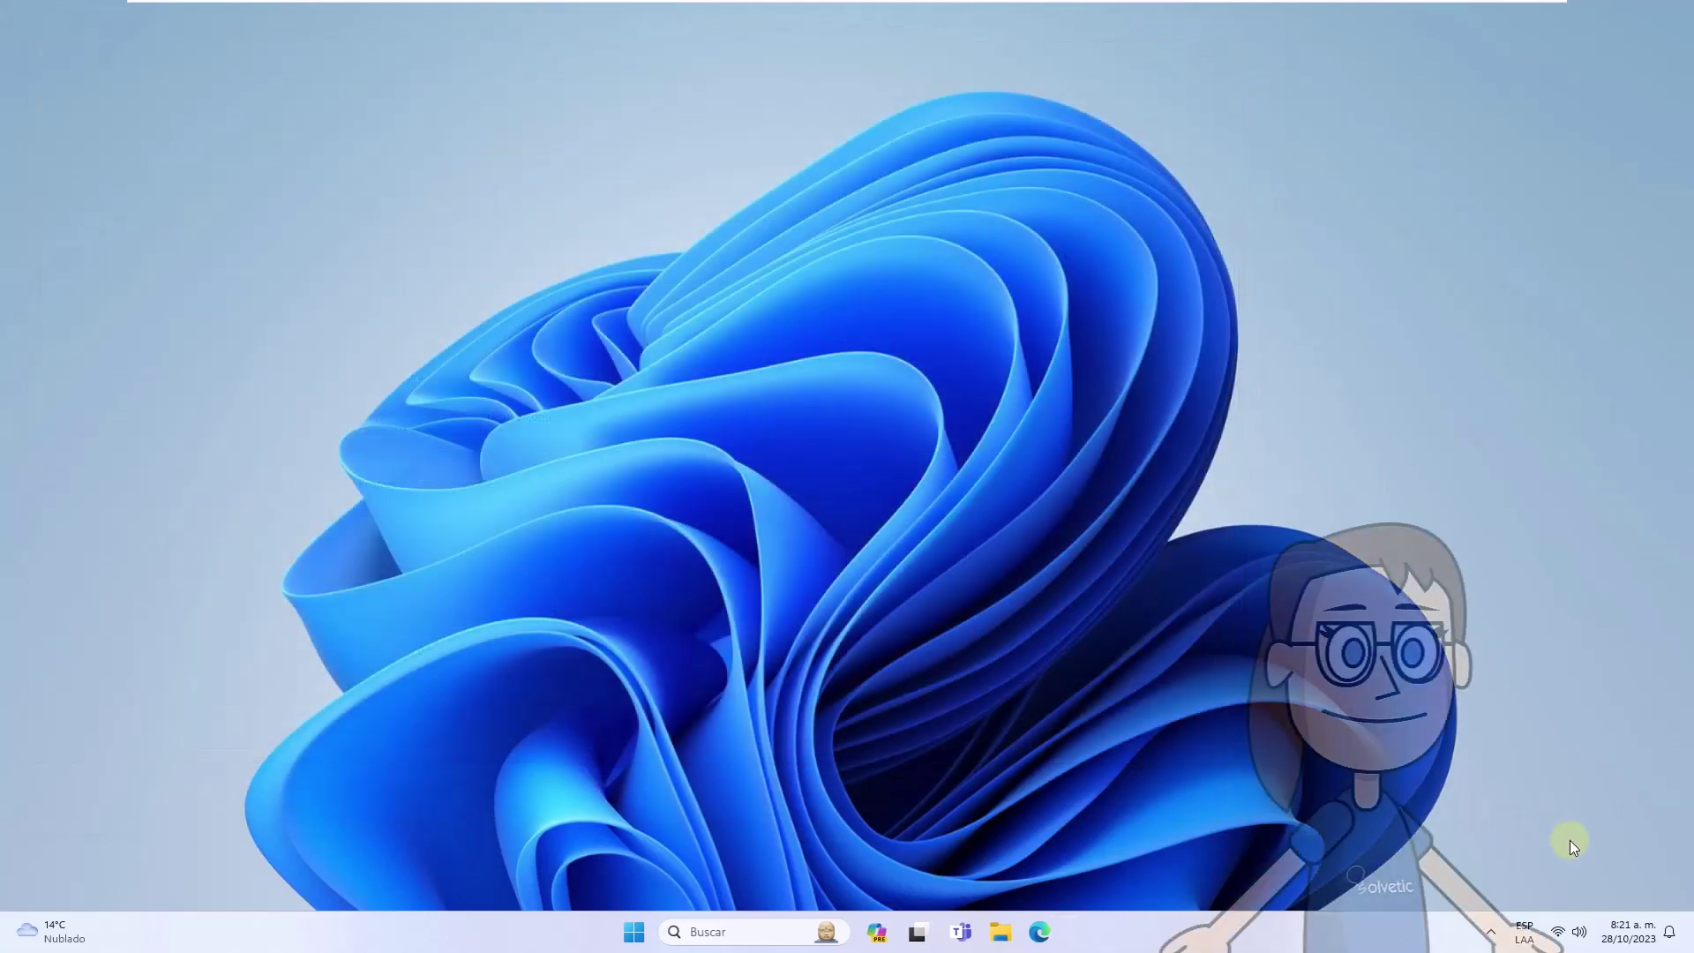
{"action": "left_click", "coordinate": [1558, 933]}
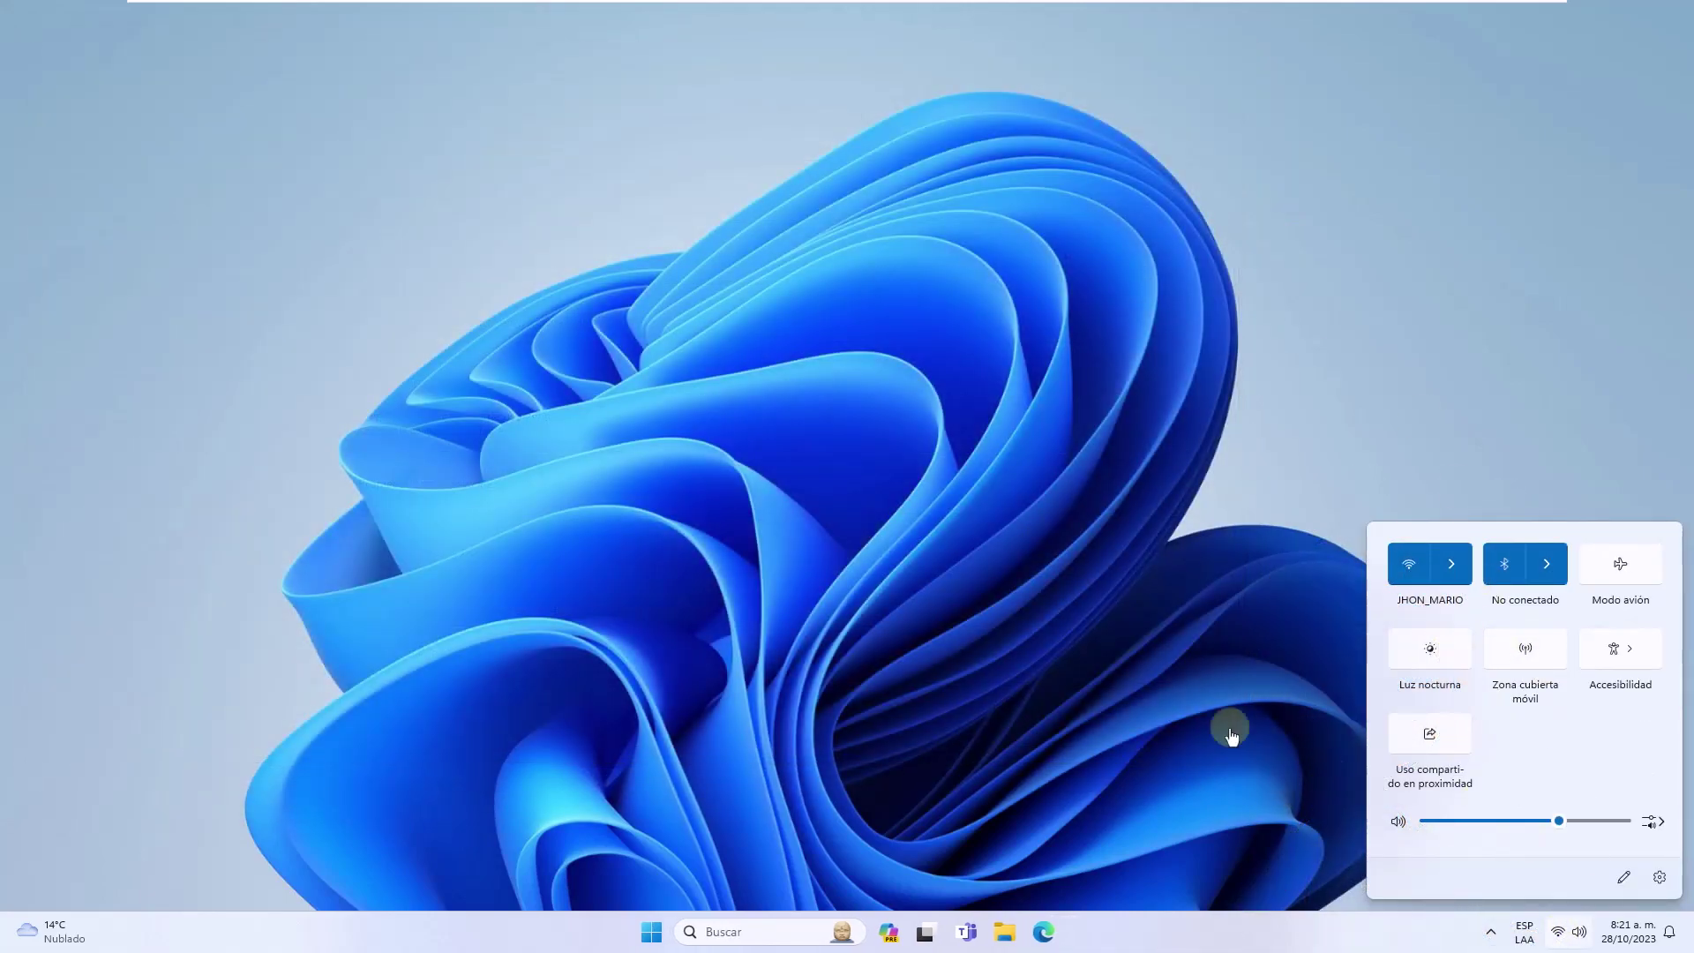
{"action": "left_click", "coordinate": [1106, 376]}
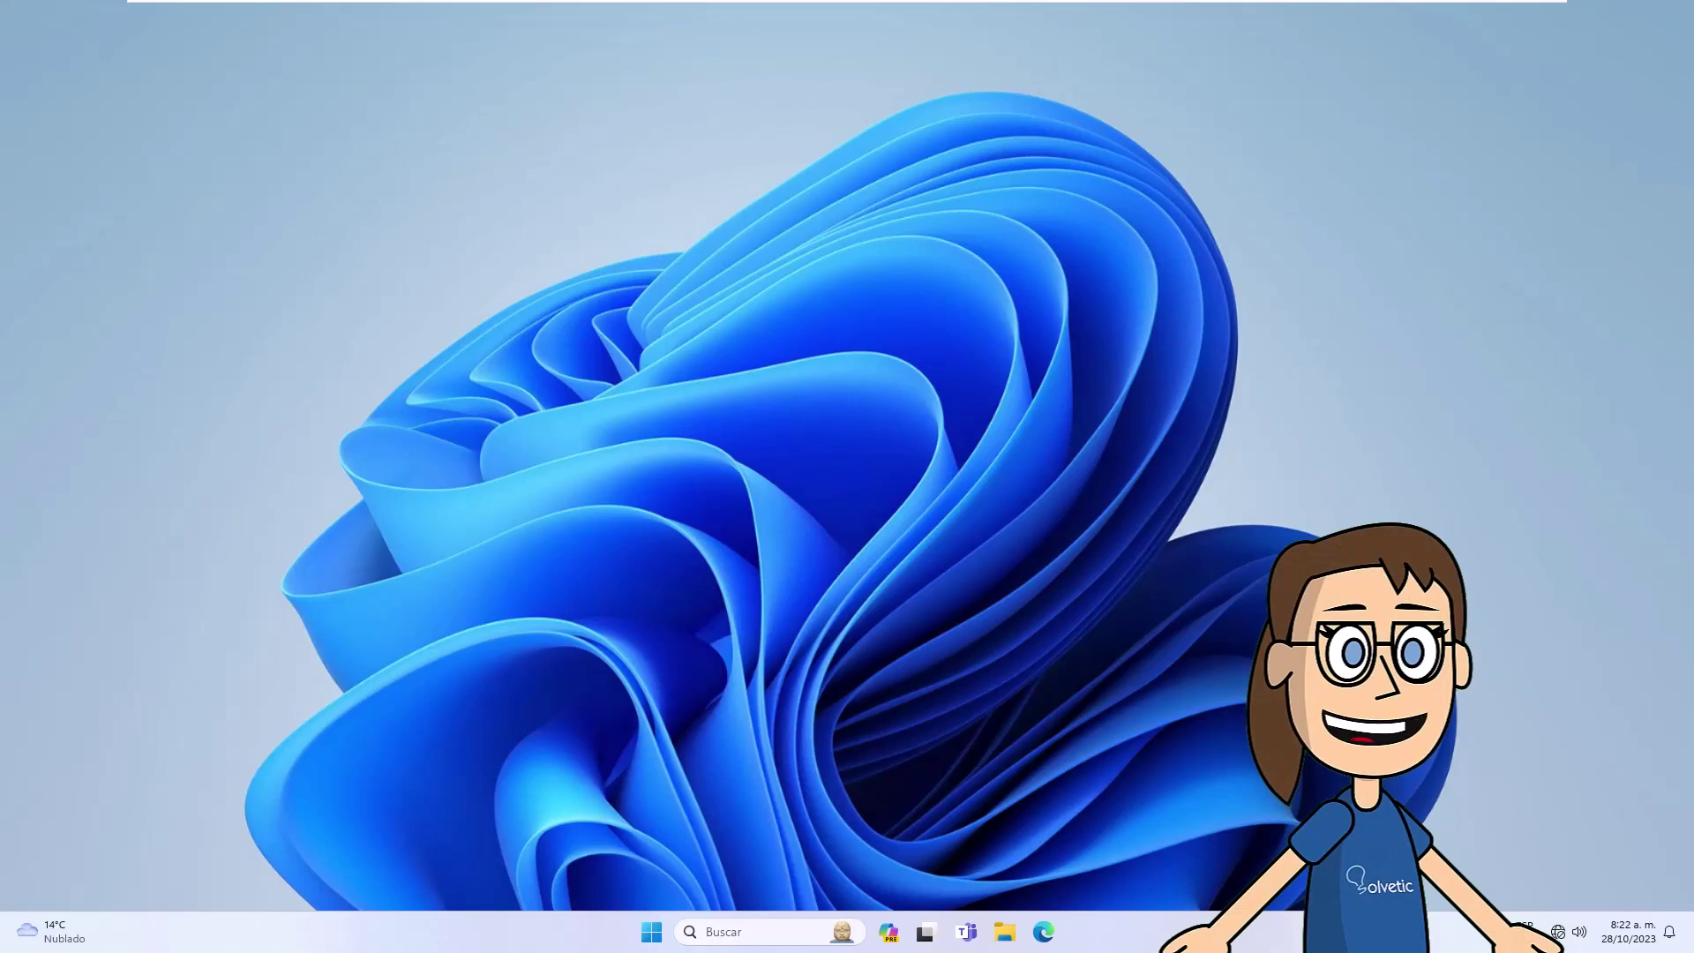
Search Windows for "servicios", launch the Servicios console and view the properties of the service "Configuración automática de WLAN"
{"action": "left_click", "coordinate": [759, 936]}
{"action": "type", "text": "servicios"}
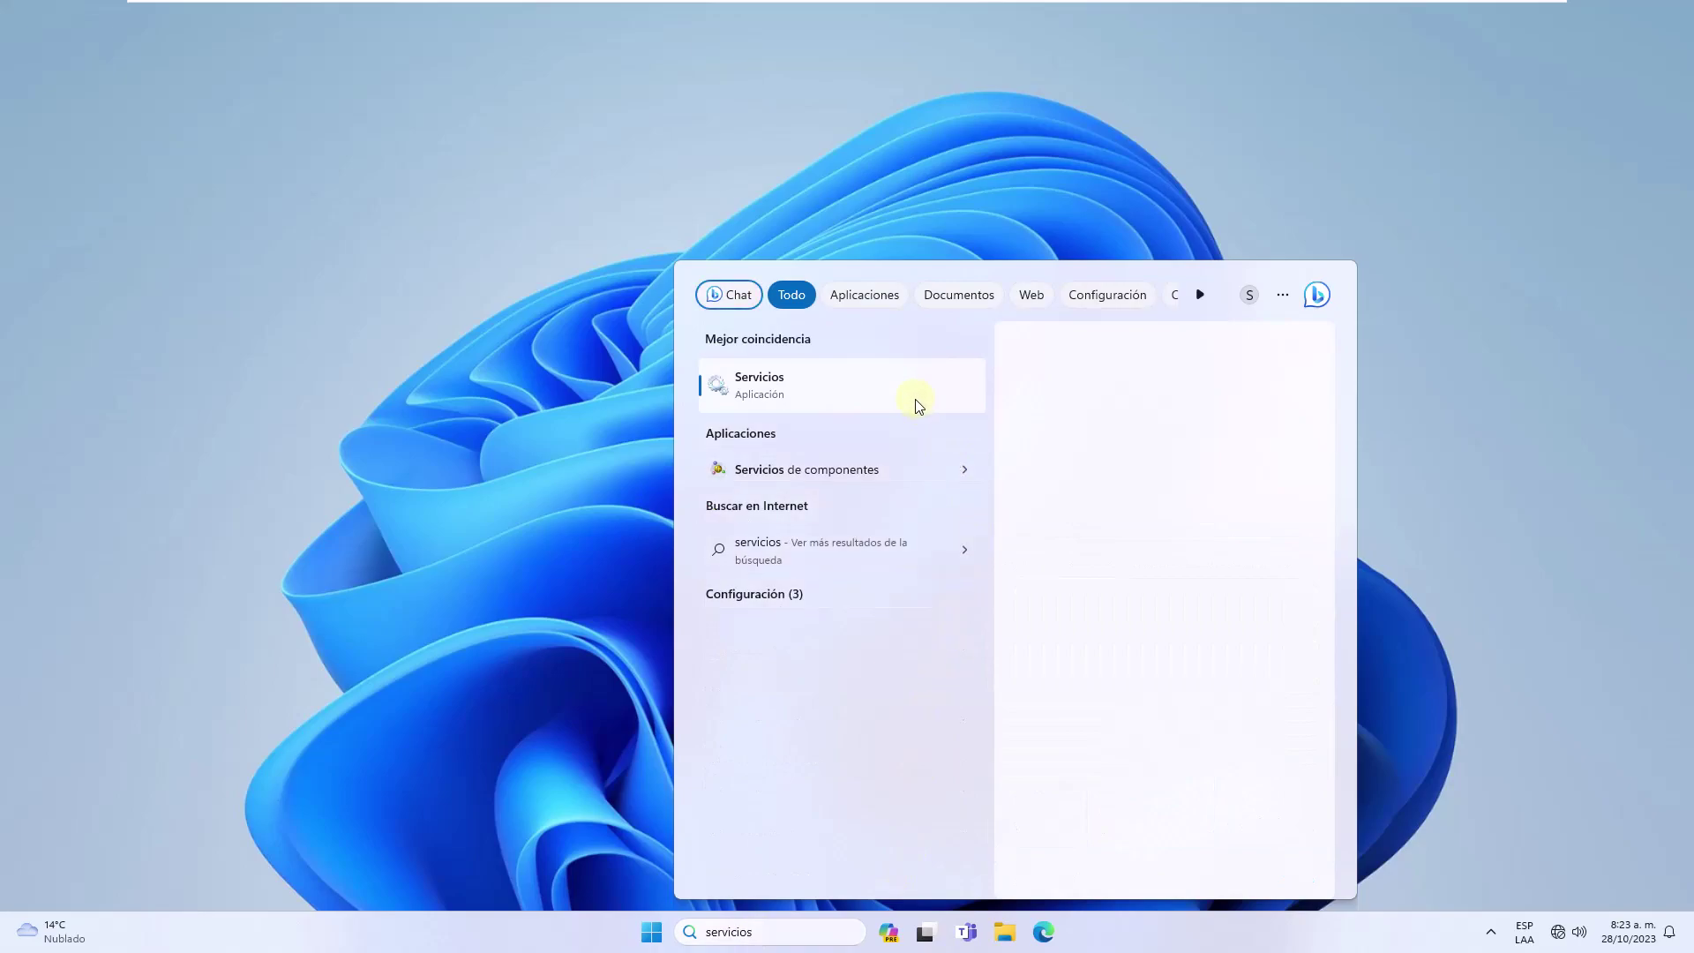
{"action": "left_click", "coordinate": [759, 385]}
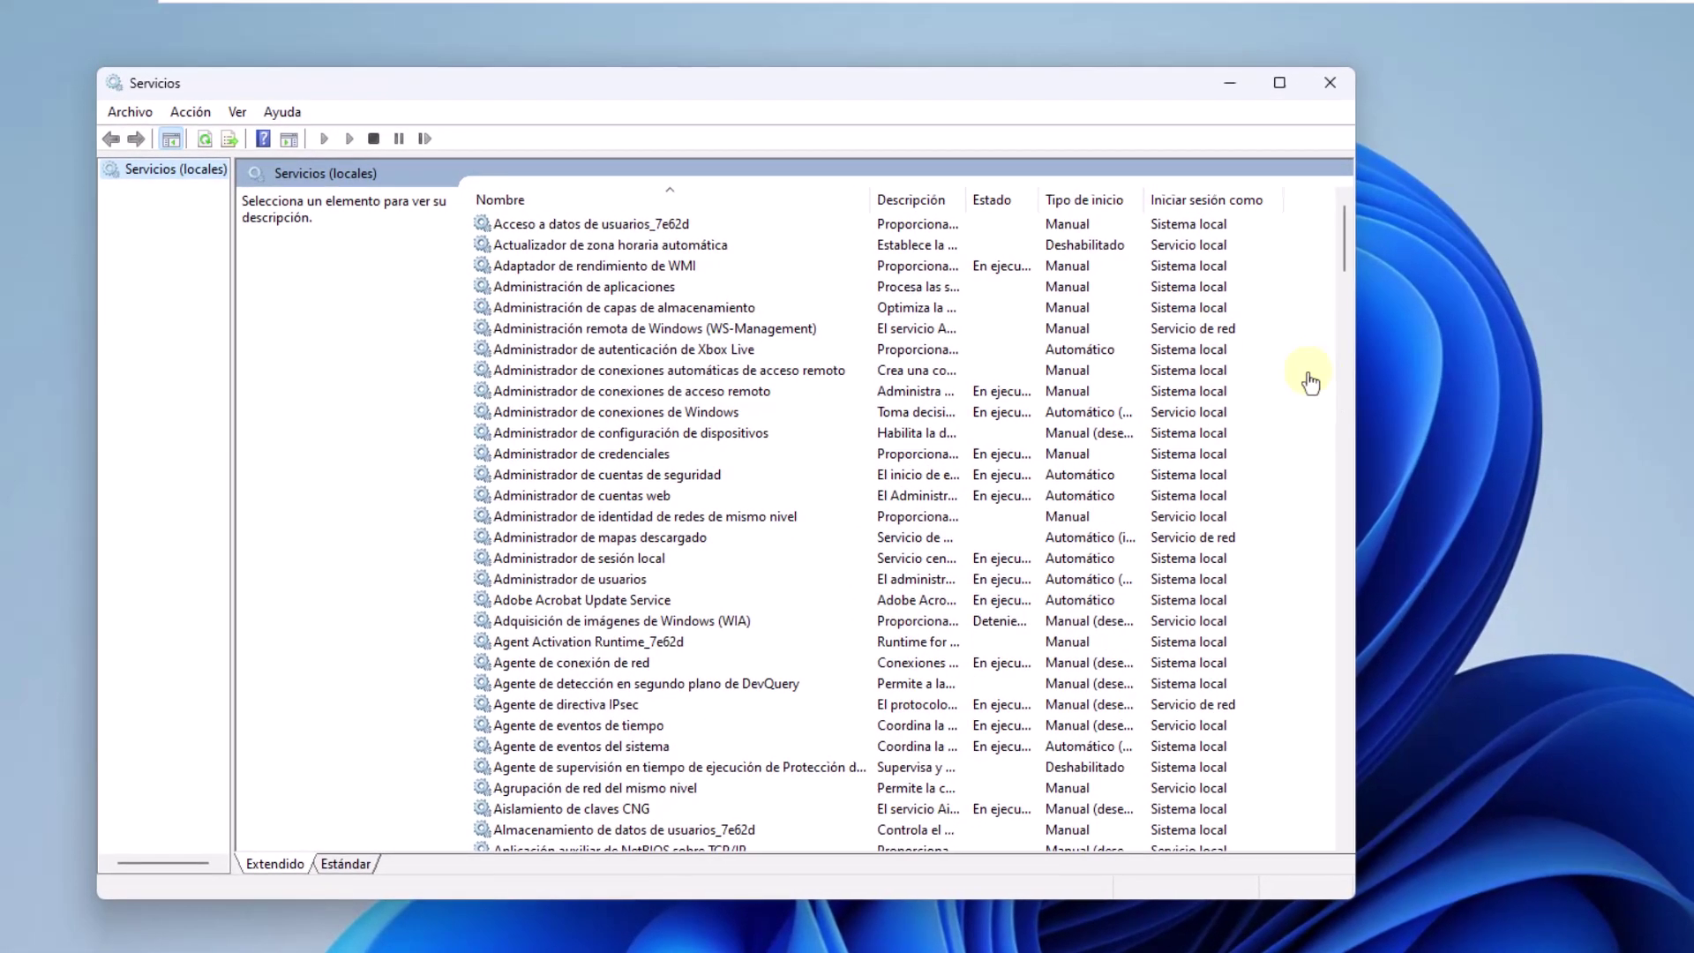
{"action": "scroll", "coordinate": [539, 671], "scroll_direction": "down", "scroll_amount": 13}
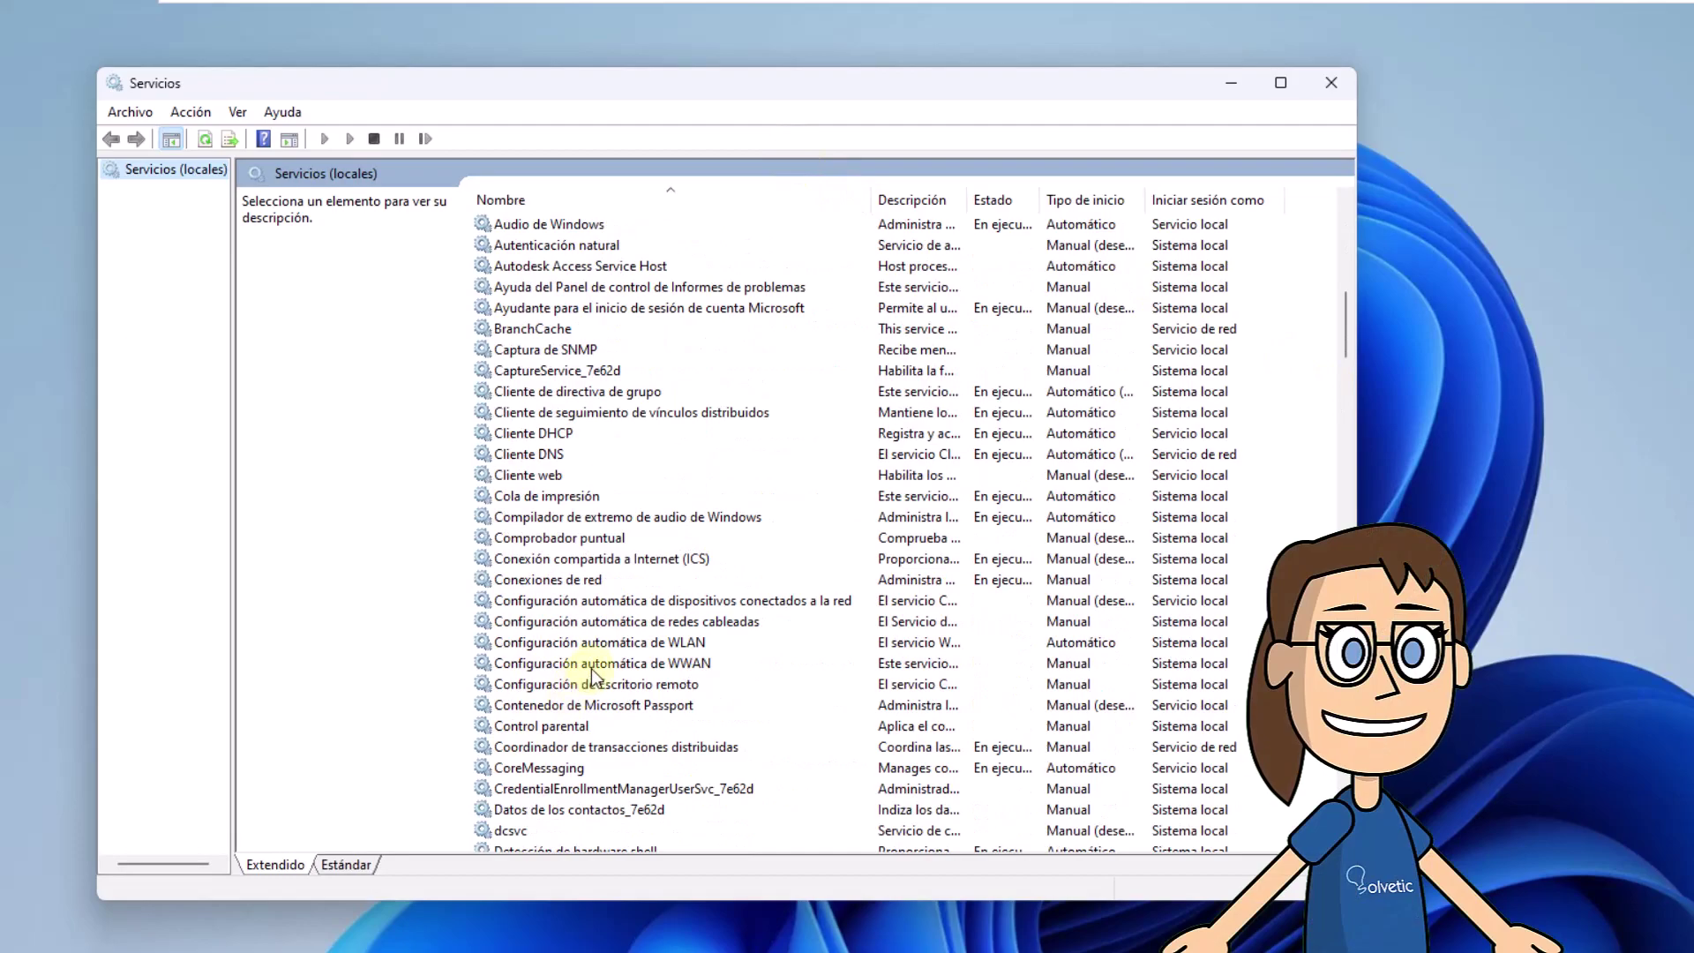
{"action": "left_click", "coordinate": [596, 642]}
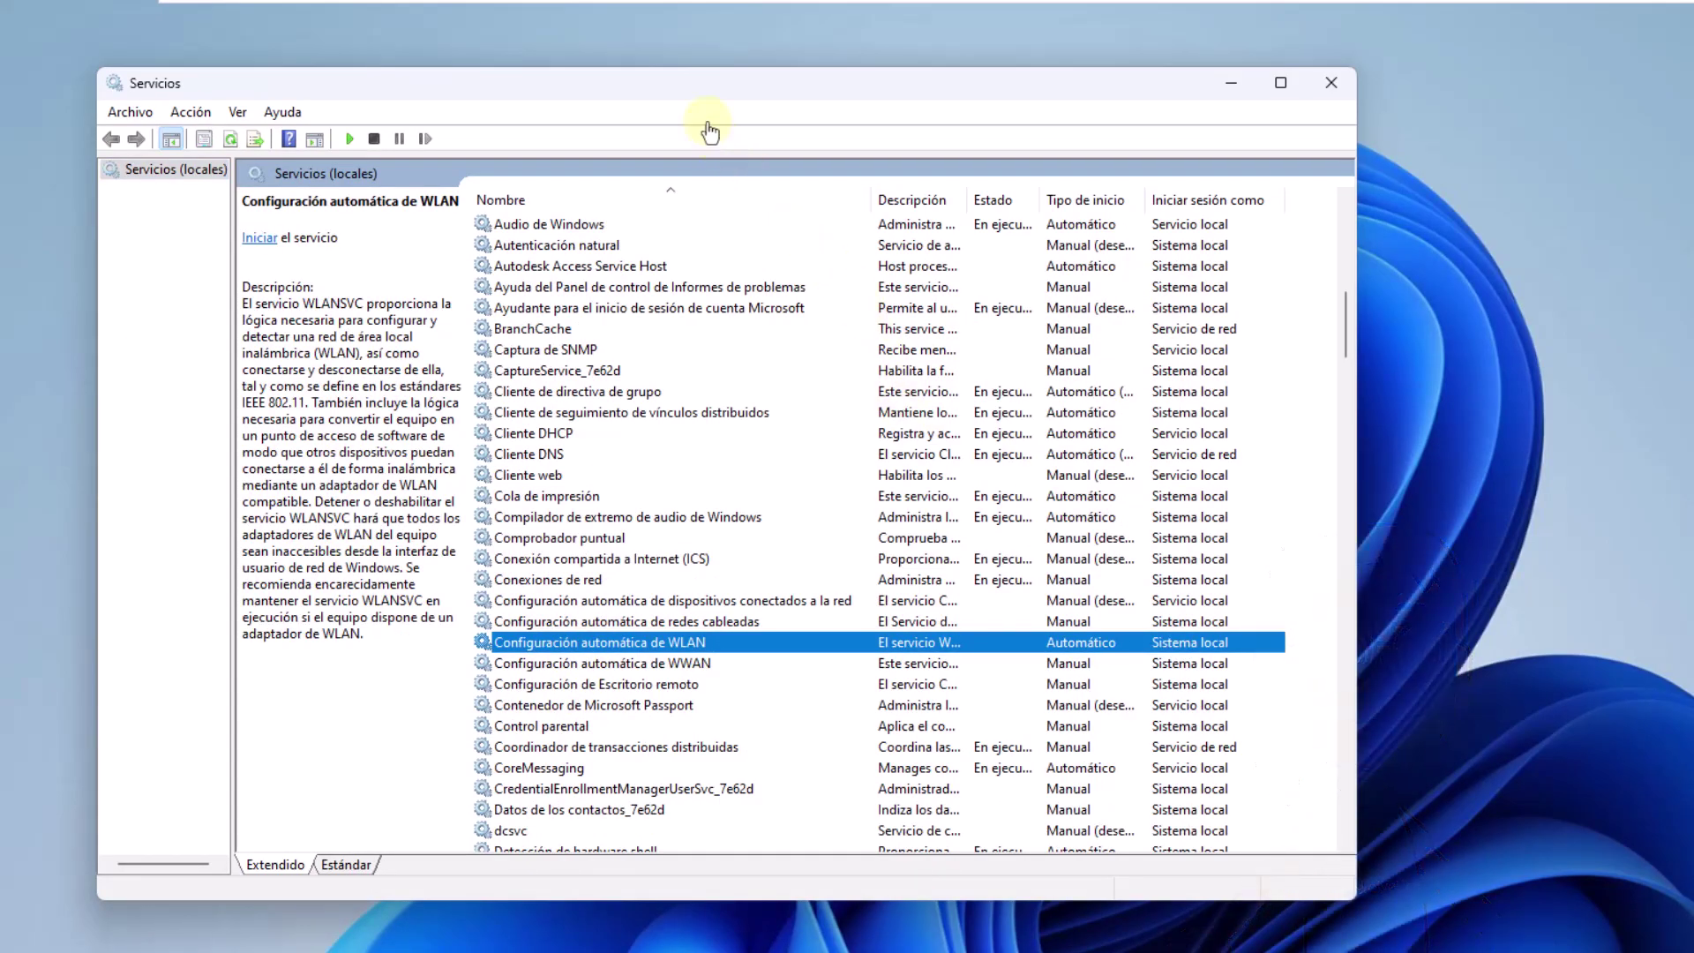
{"action": "double_click", "coordinate": [670, 649]}
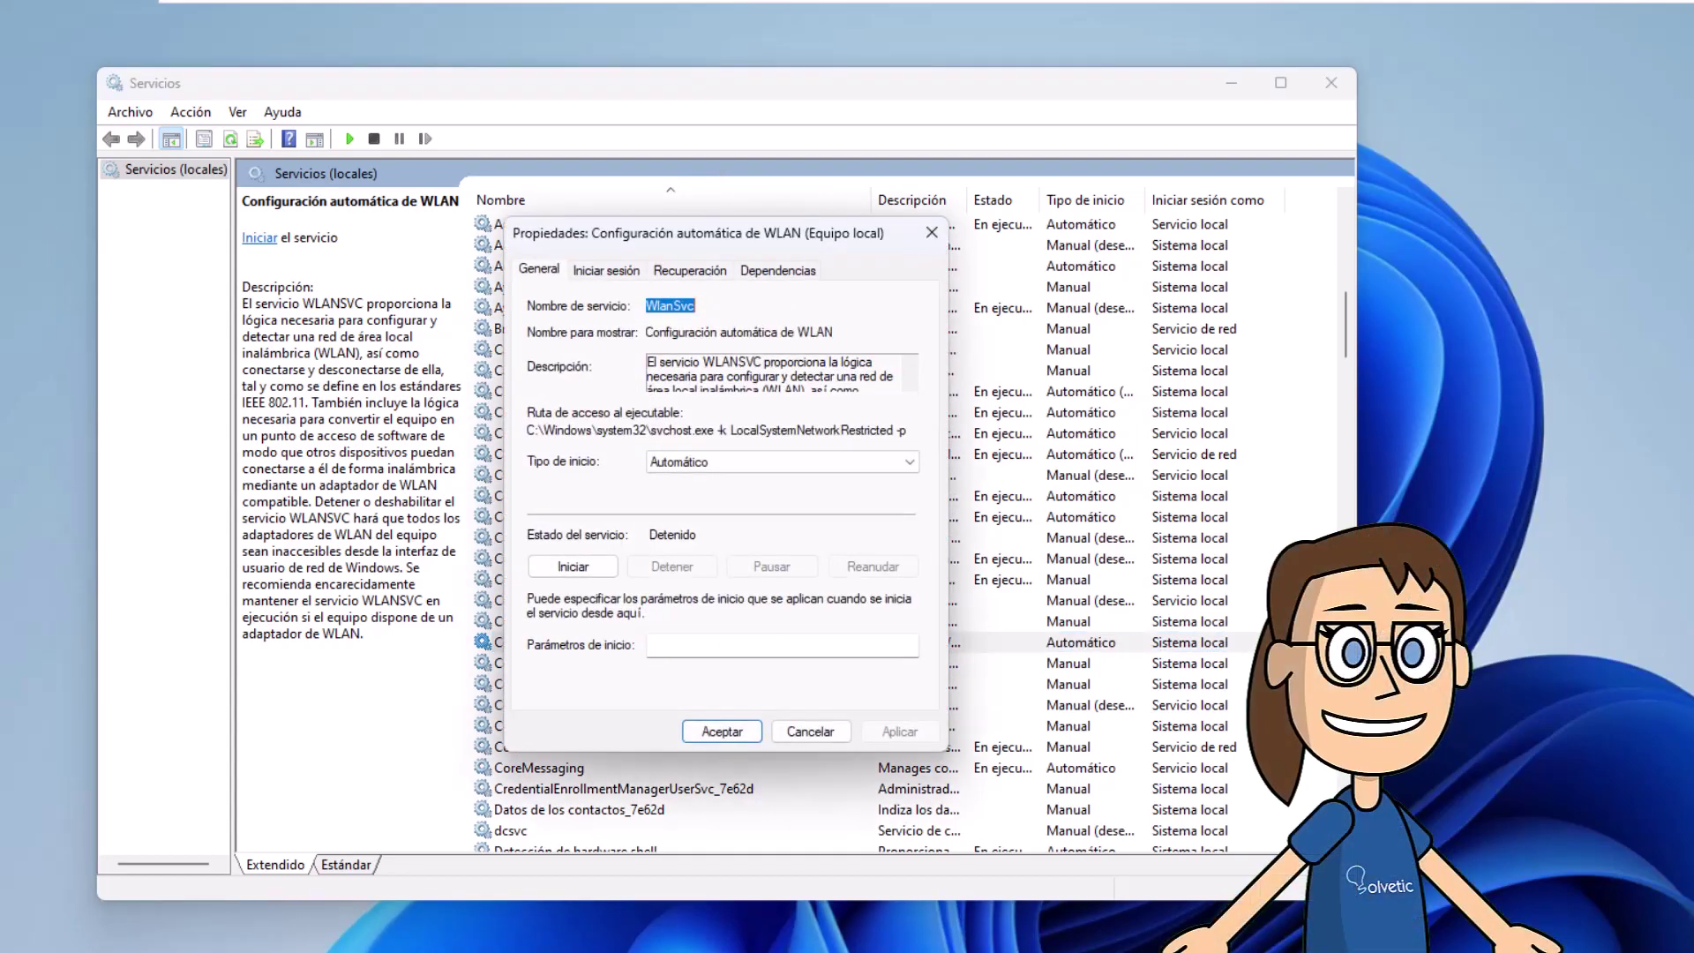
Start the WLAN service with startup type Automático, apply the changes and check the Wi-Fi connection in the quick settings
{"action": "left_click", "coordinate": [824, 471]}
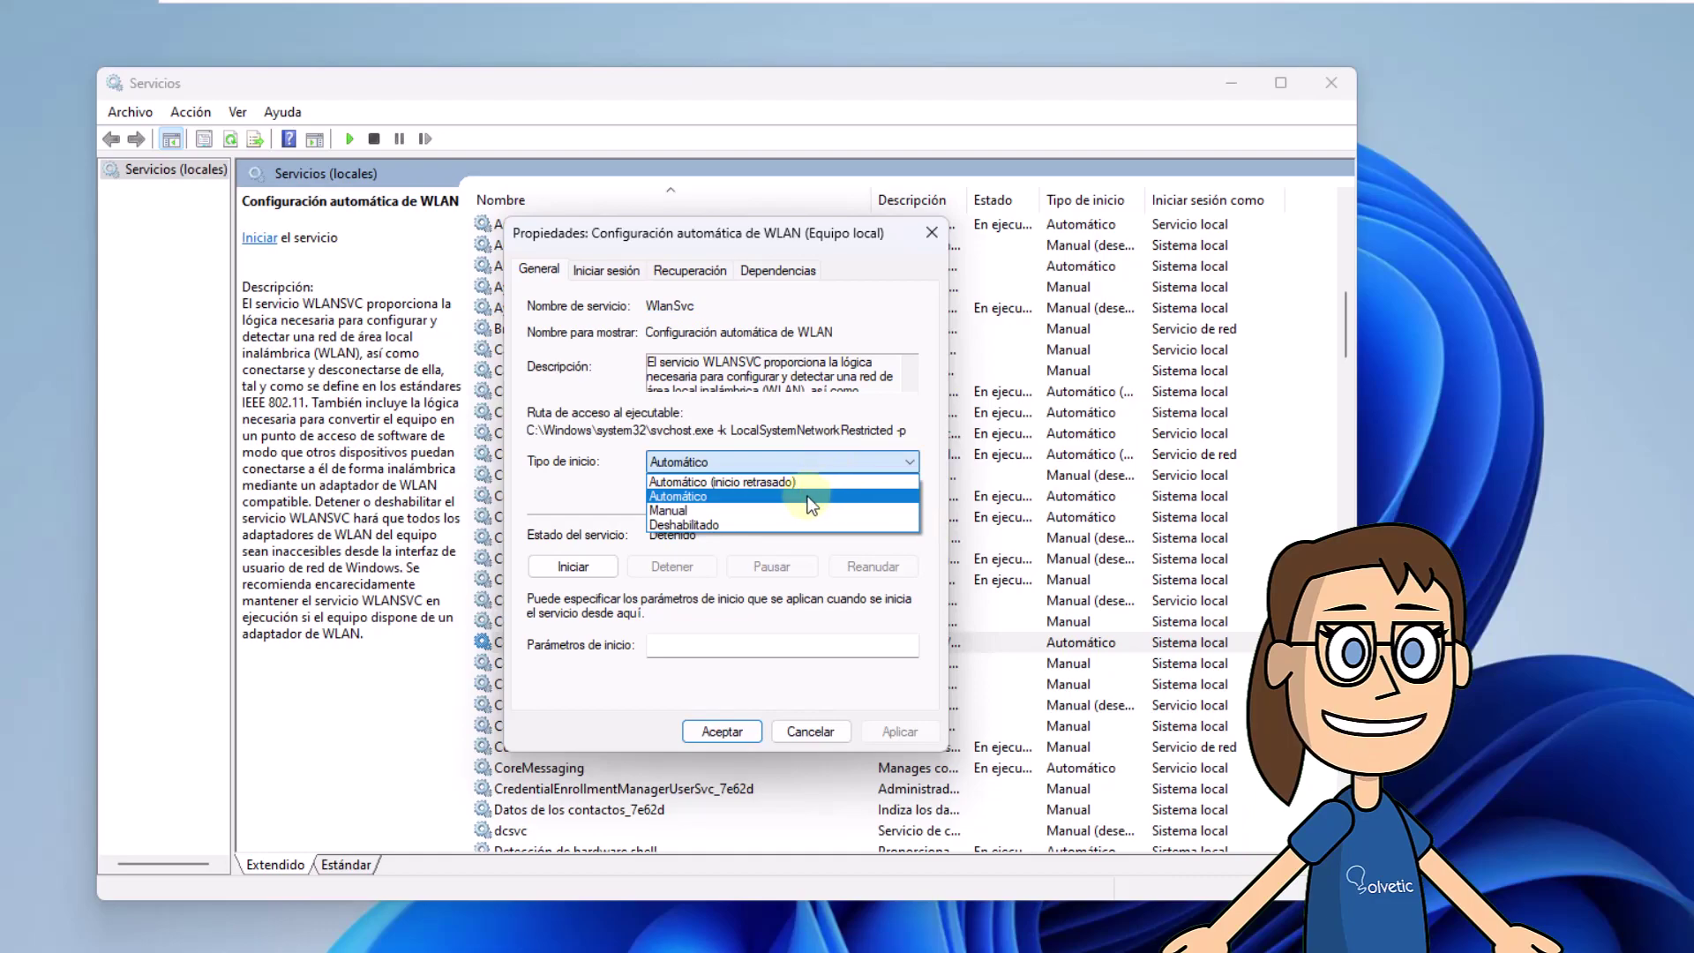
{"action": "left_click", "coordinate": [824, 493]}
{"action": "left_click", "coordinate": [597, 561]}
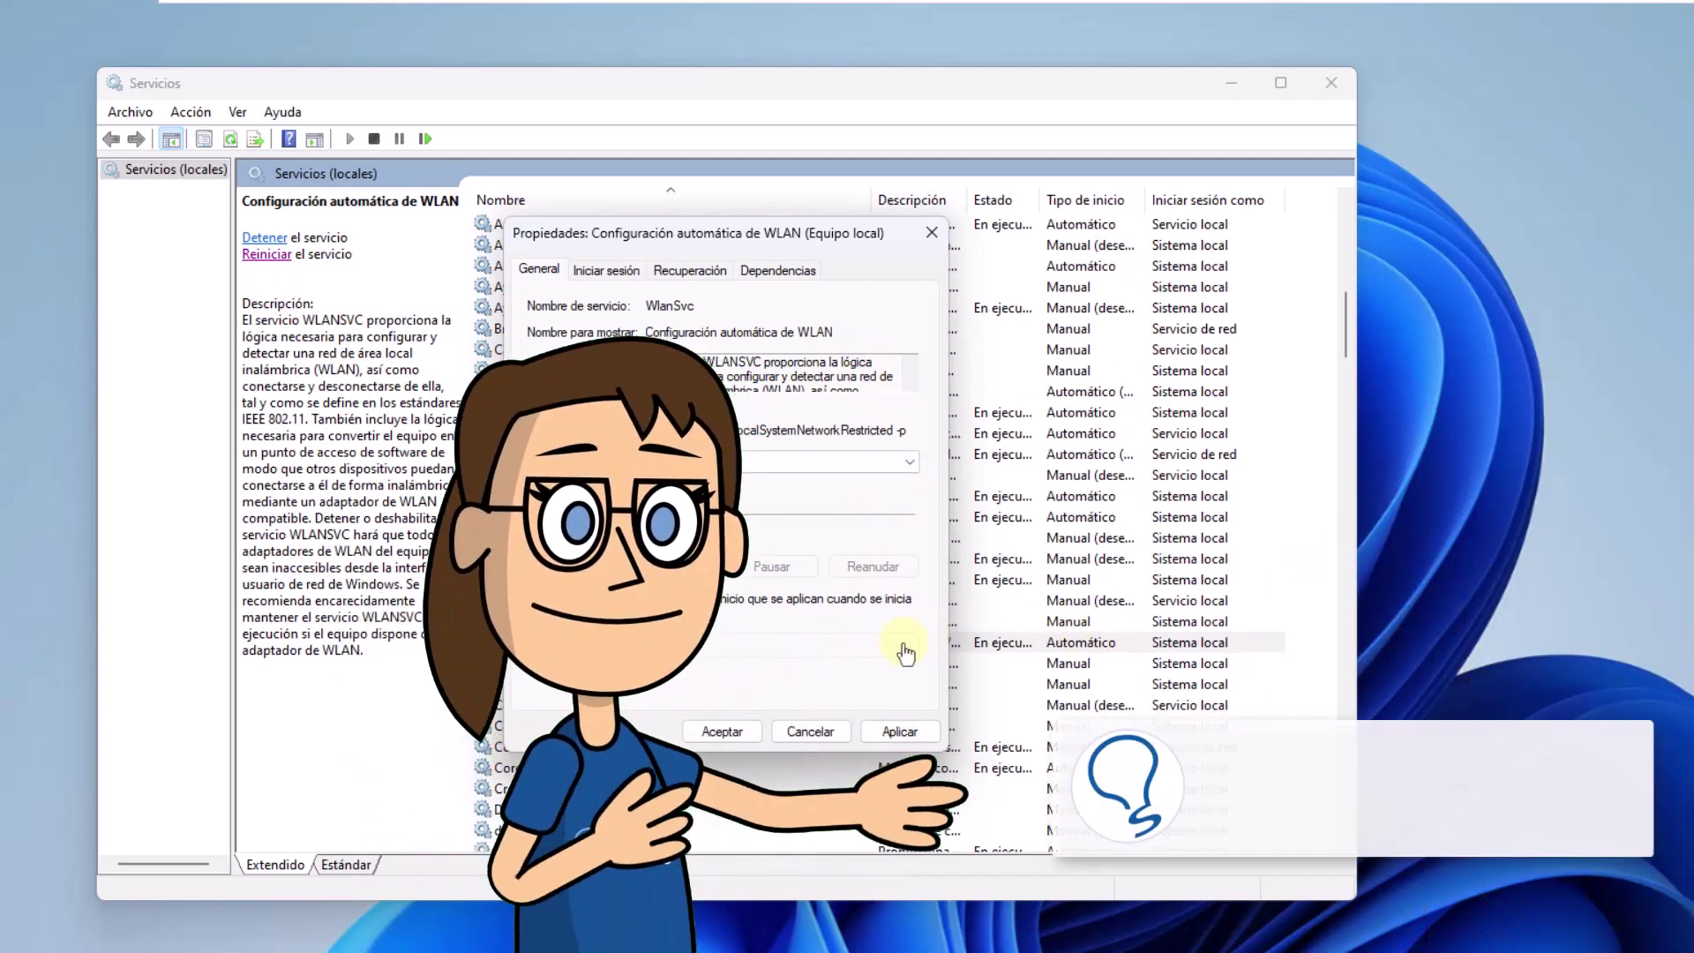
{"action": "left_click", "coordinate": [900, 731]}
{"action": "left_click", "coordinate": [722, 731]}
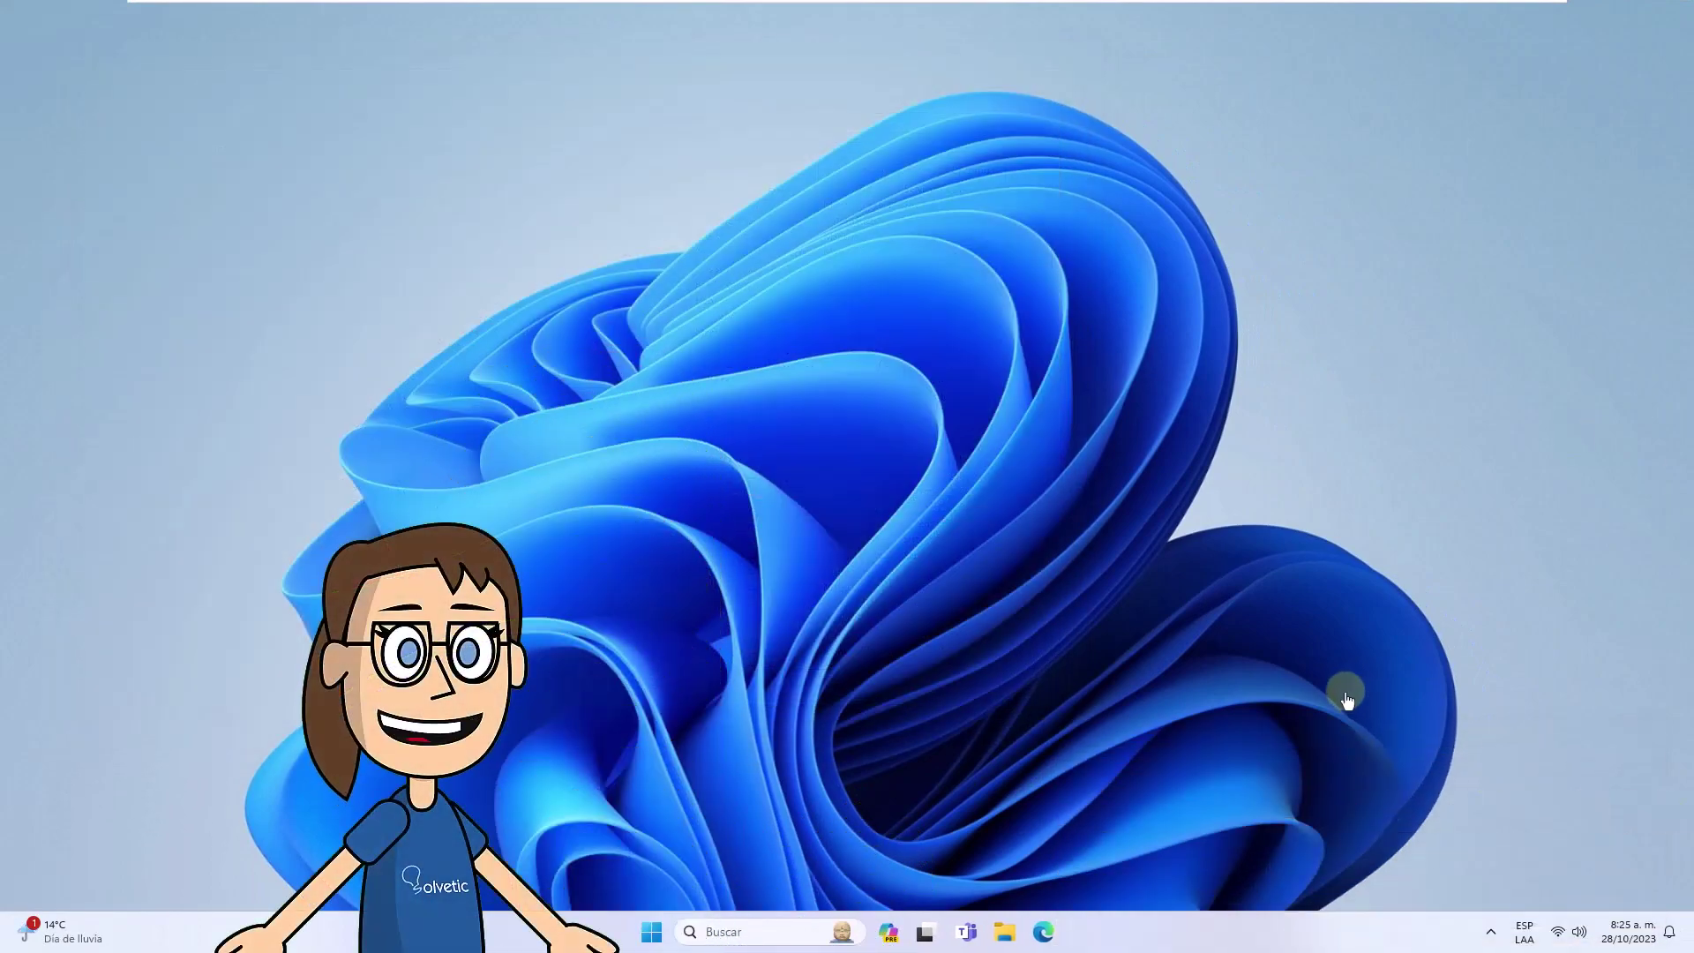
{"action": "left_click", "coordinate": [1563, 929]}
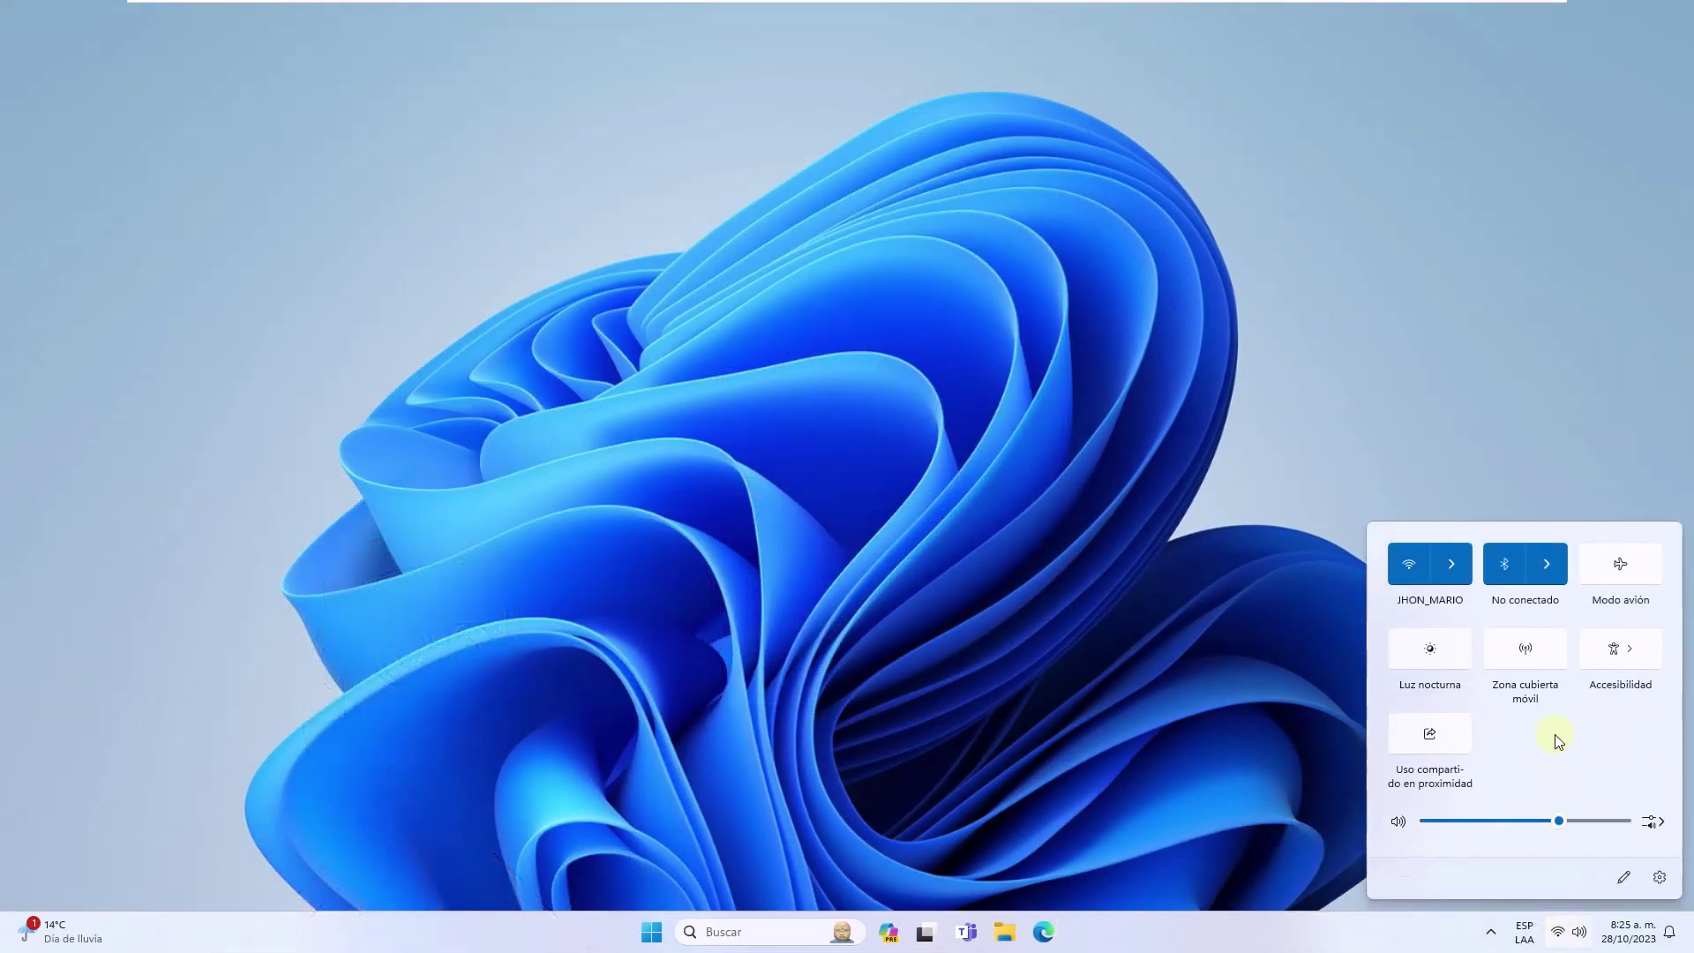
{"action": "left_click", "coordinate": [1328, 426]}
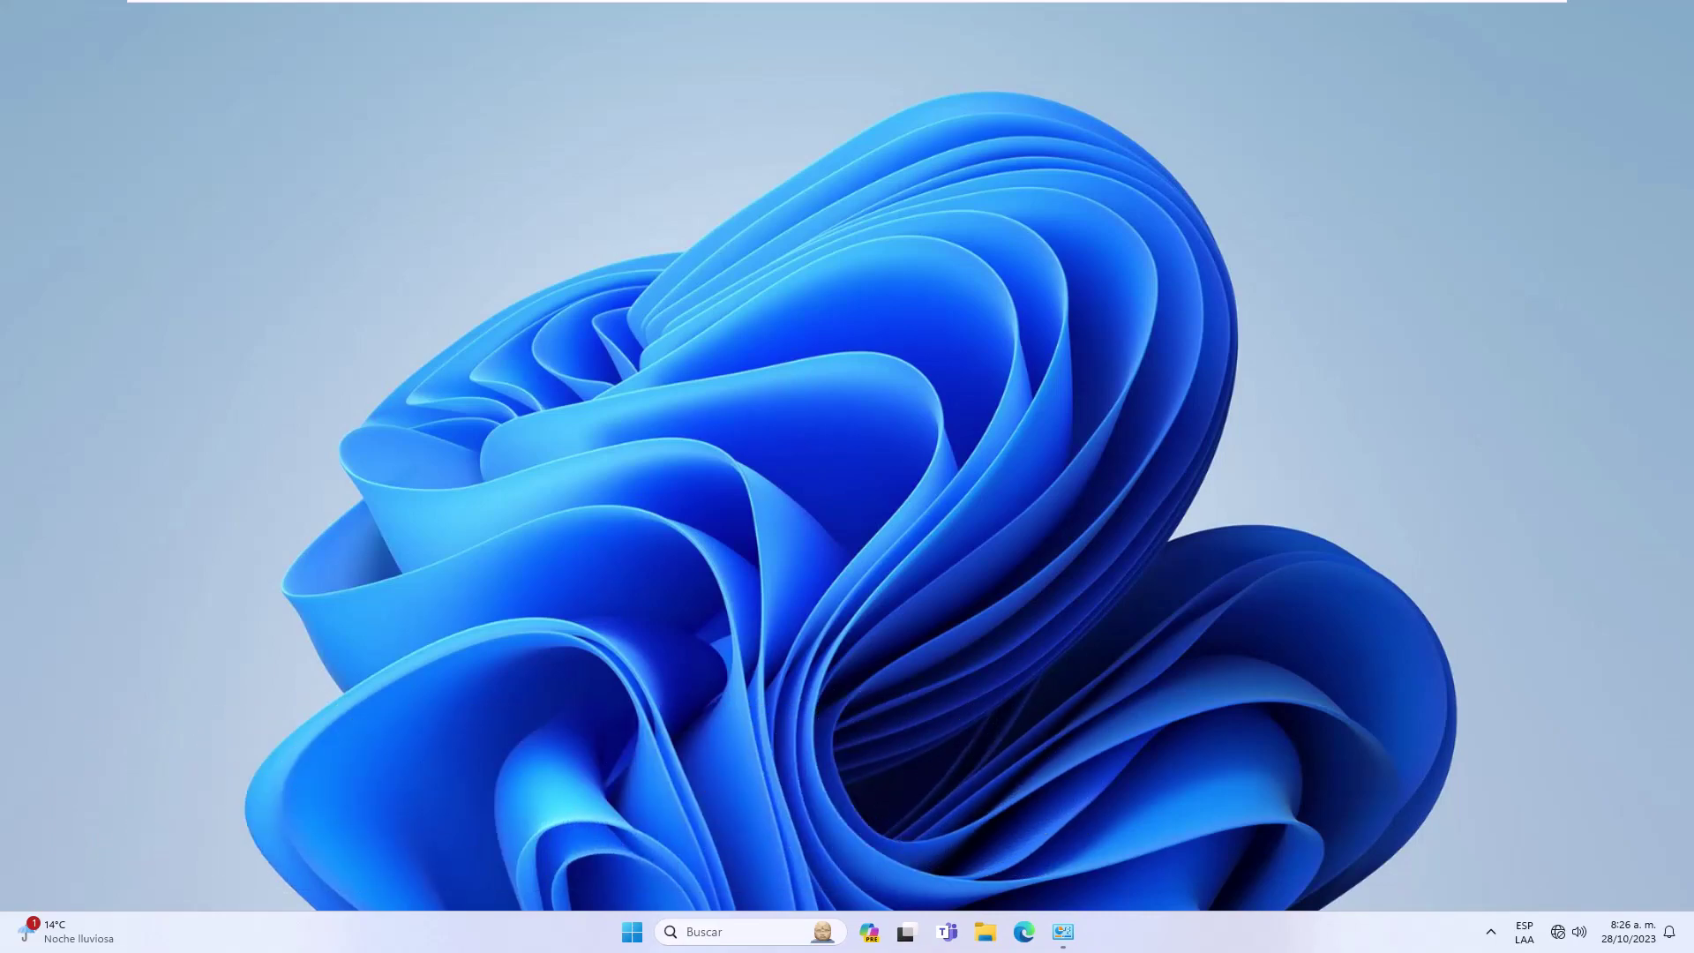
Launch Administrador de dispositivos and expand the Adaptadores de red category
{"action": "right_click", "coordinate": [629, 938]}
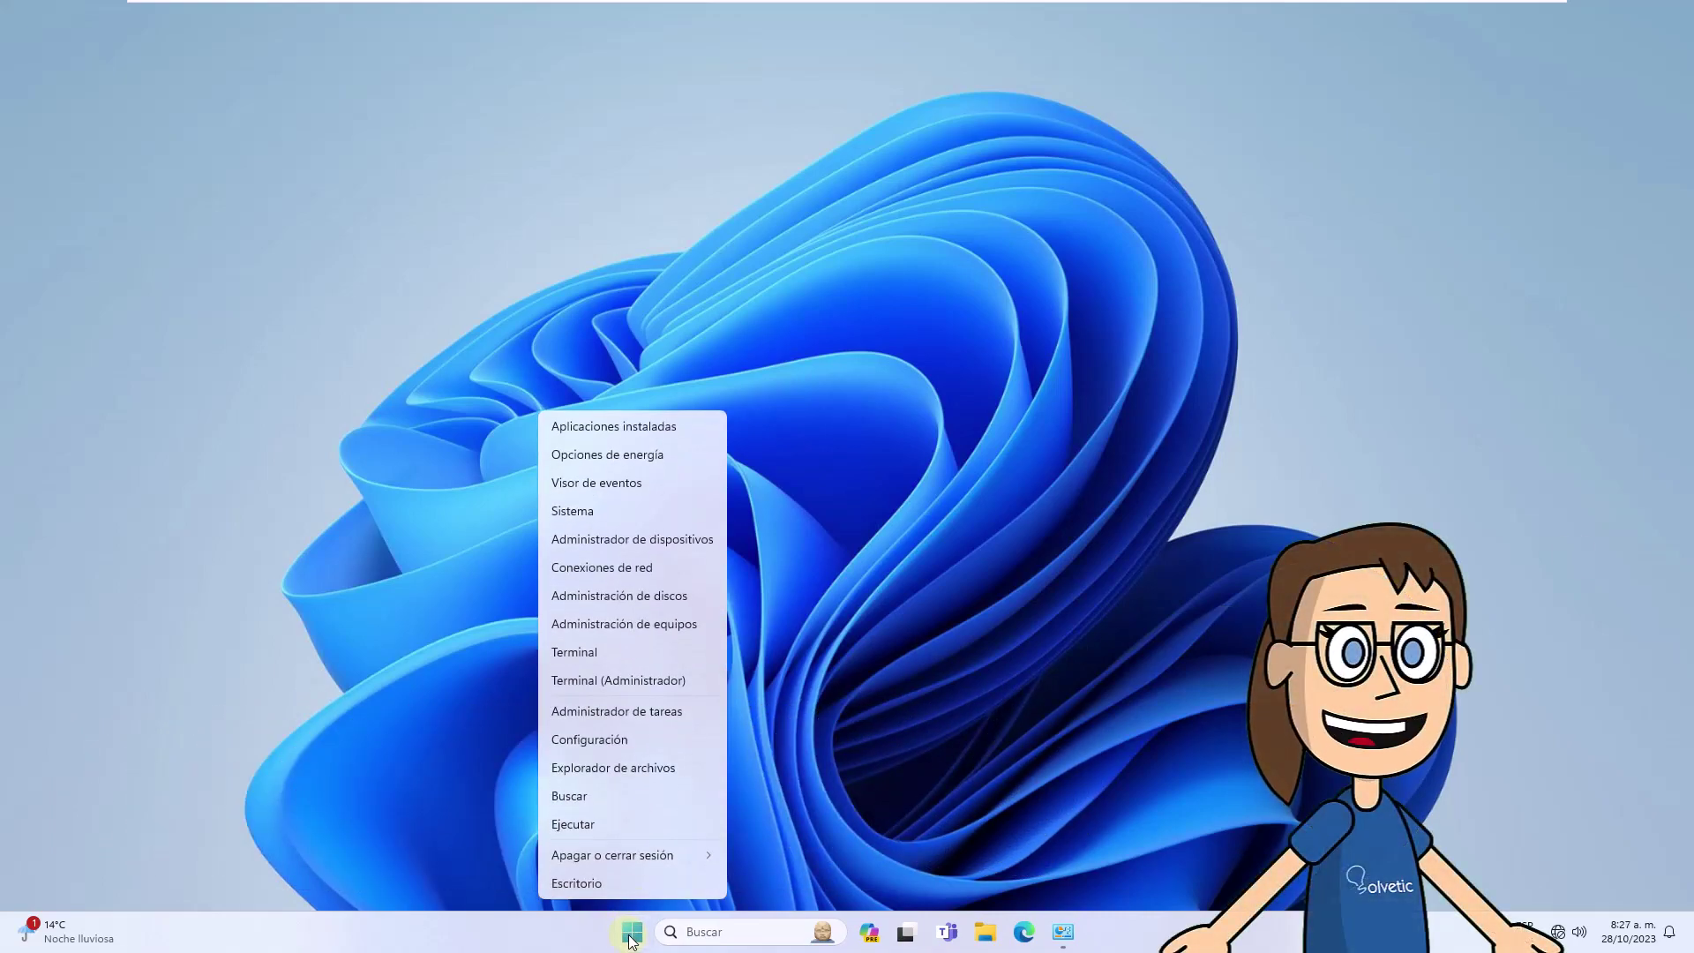
{"action": "left_click", "coordinate": [693, 540]}
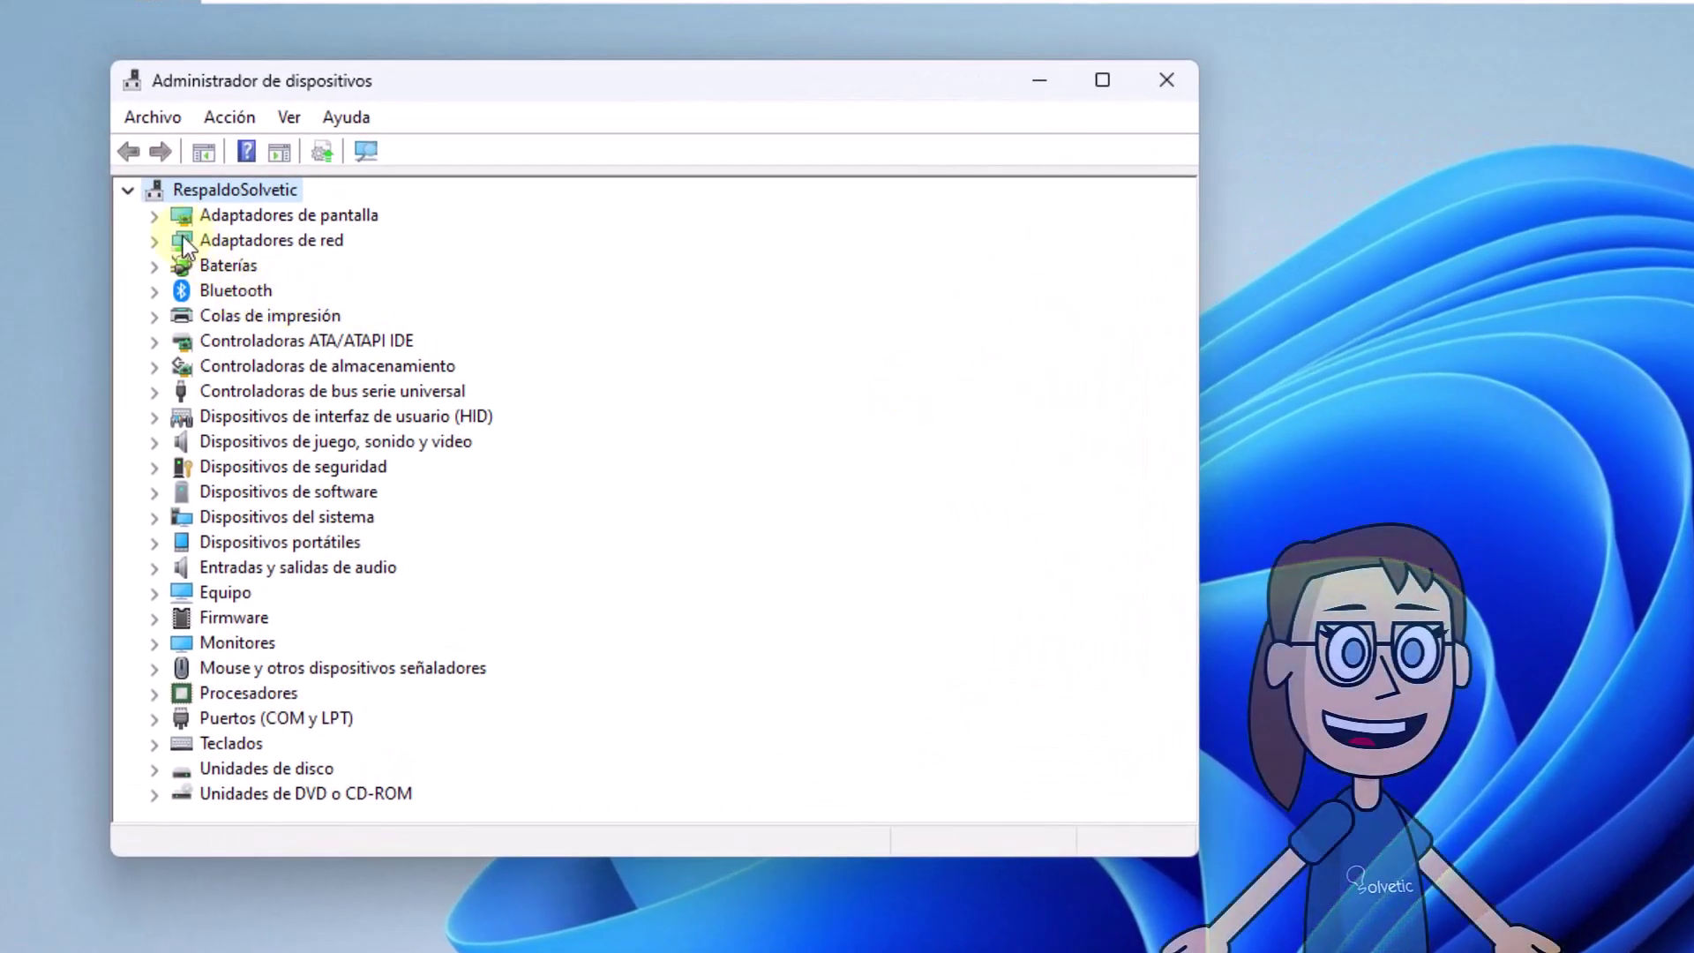
{"action": "left_click", "coordinate": [152, 240]}
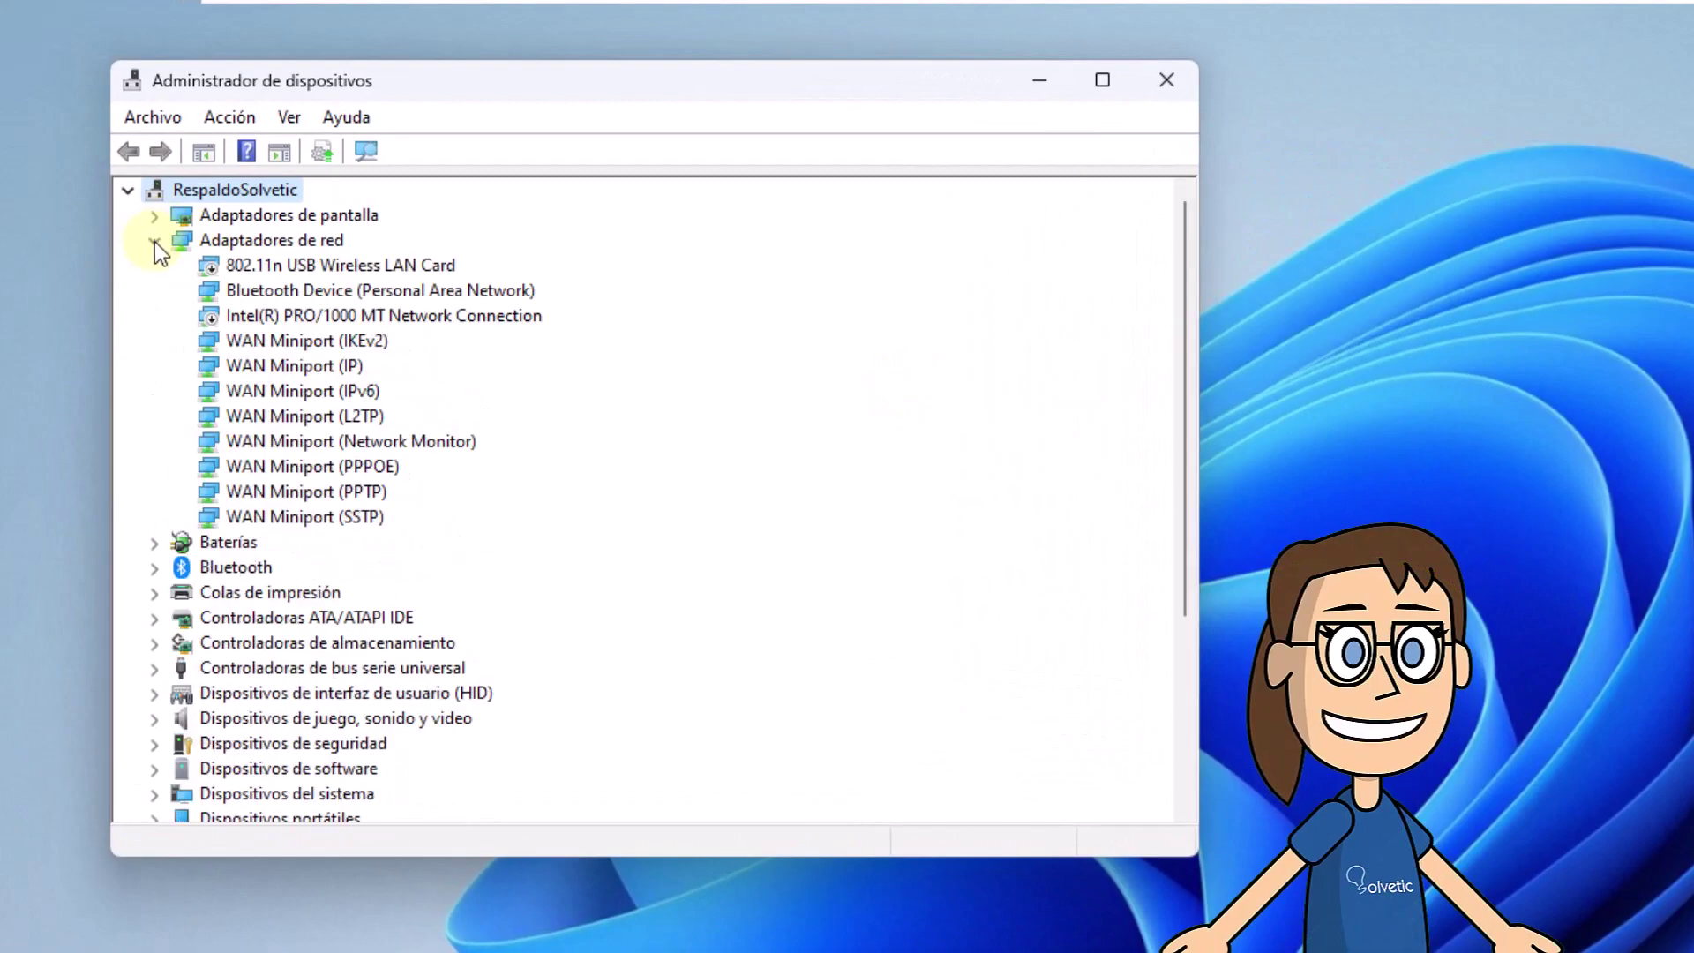
Run an automatic driver update for the 802.11n USB Wireless LAN Card, and check the Wi-Fi connection once the windows are closed
{"action": "left_click", "coordinate": [293, 266]}
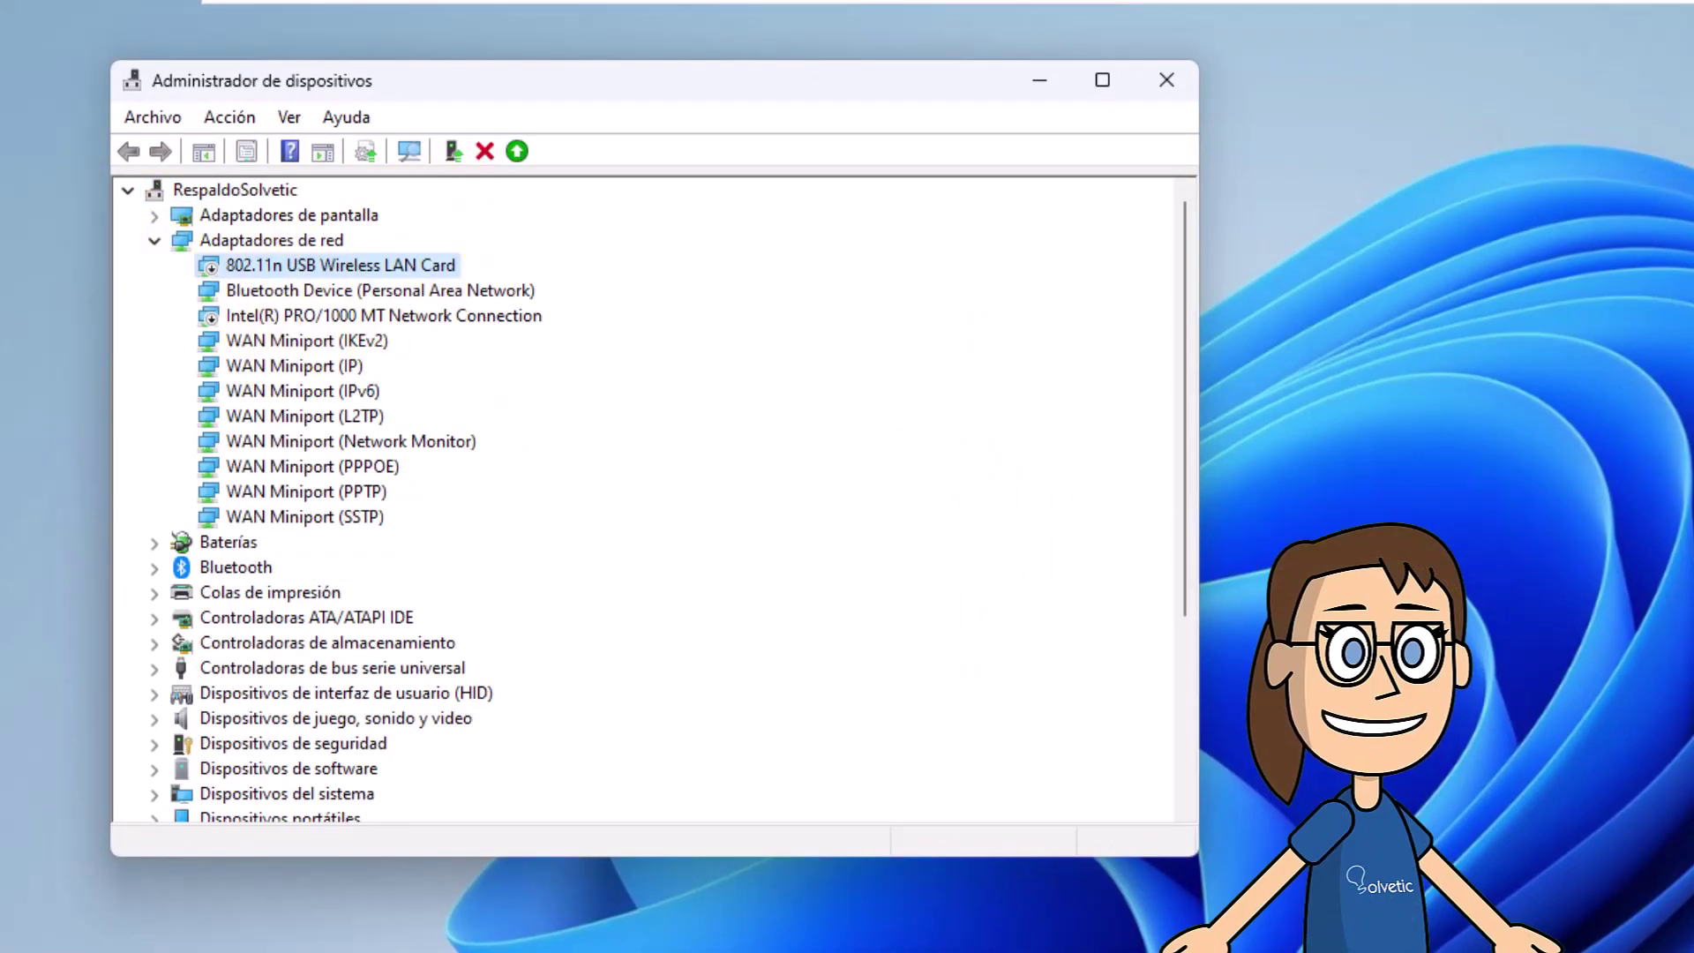
{"action": "right_click", "coordinate": [294, 270]}
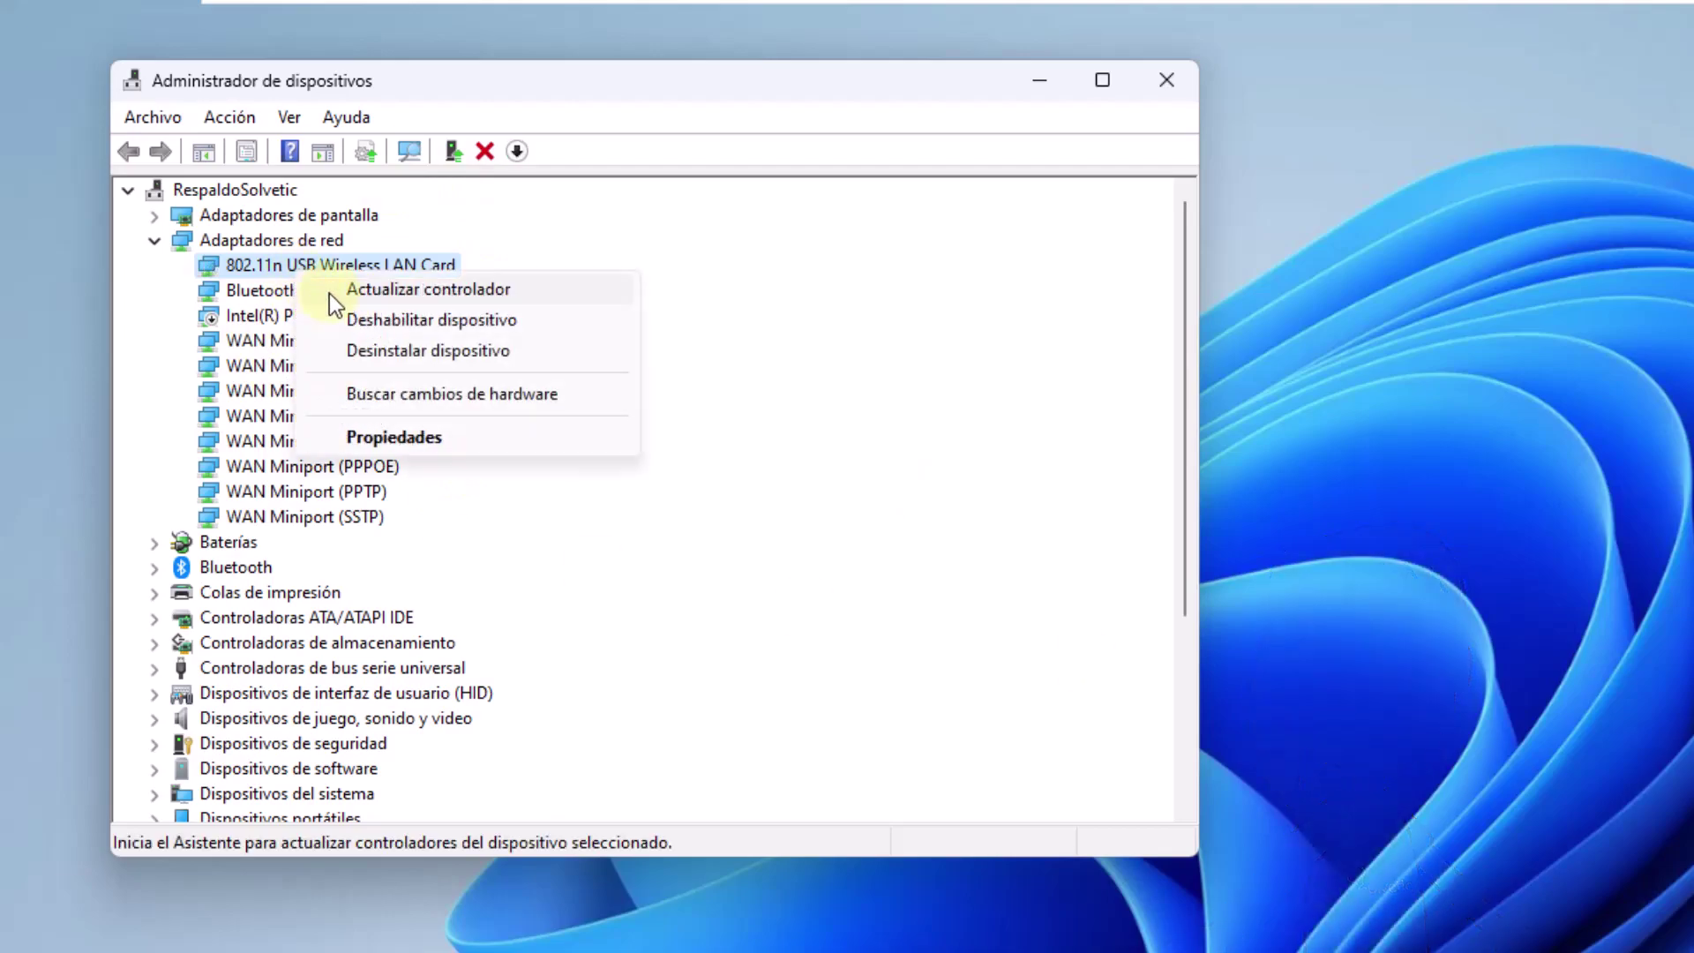
{"action": "left_click", "coordinate": [331, 293]}
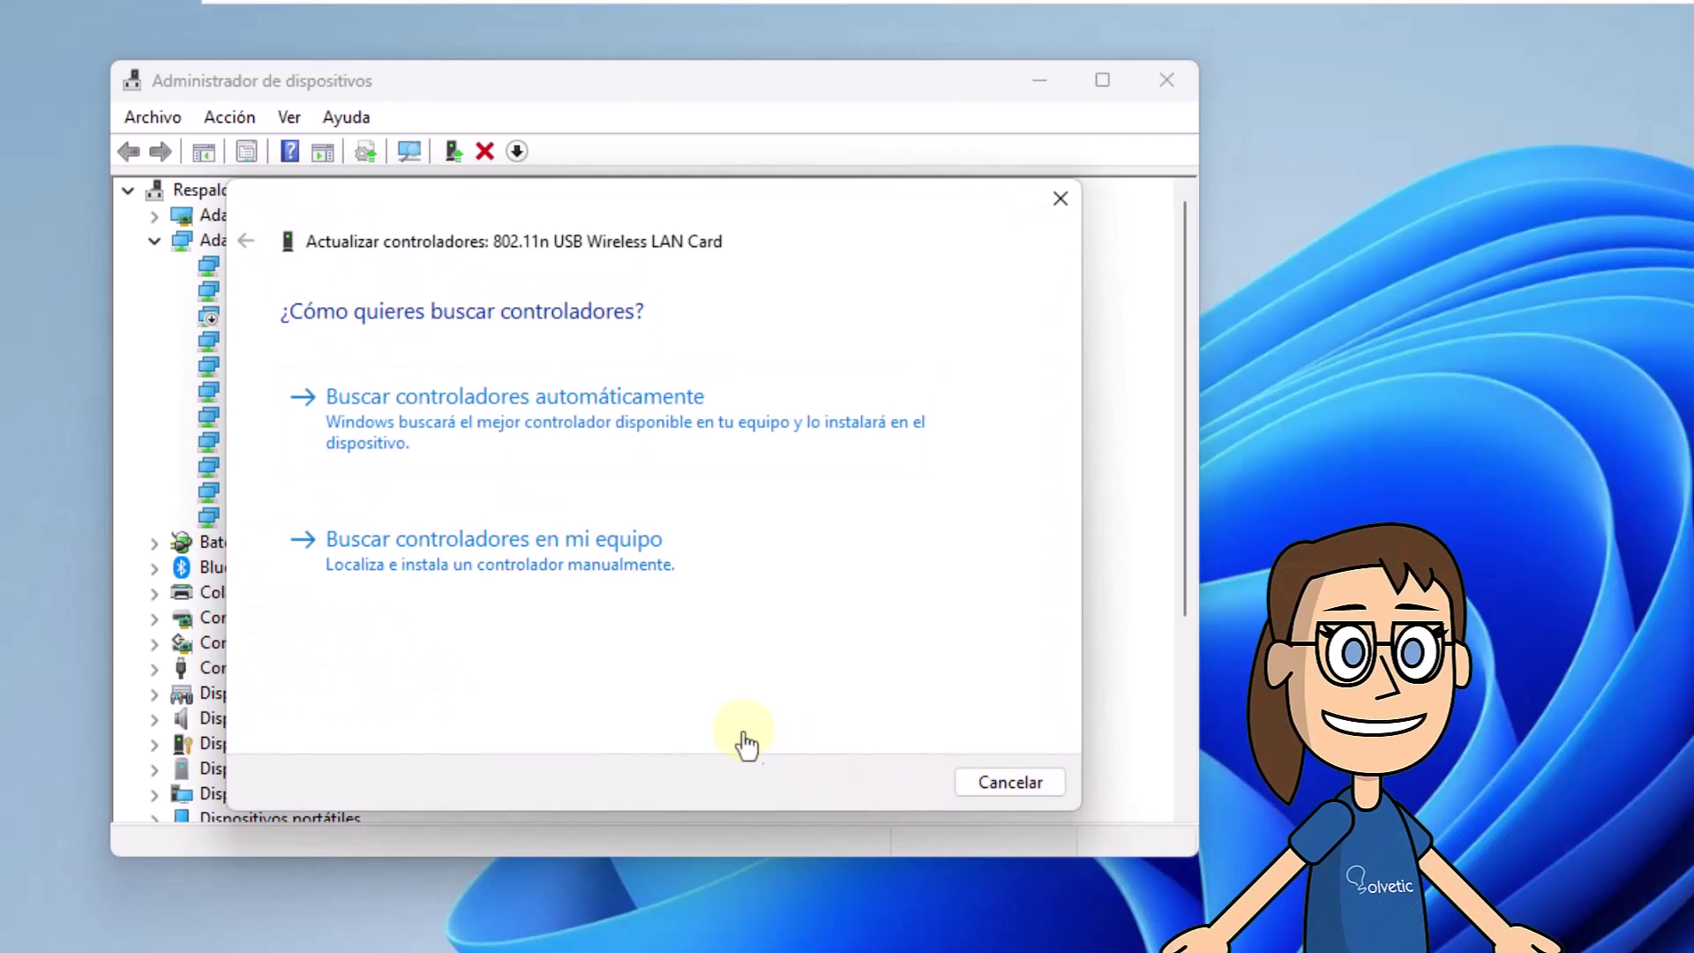
{"action": "left_click", "coordinate": [693, 436]}
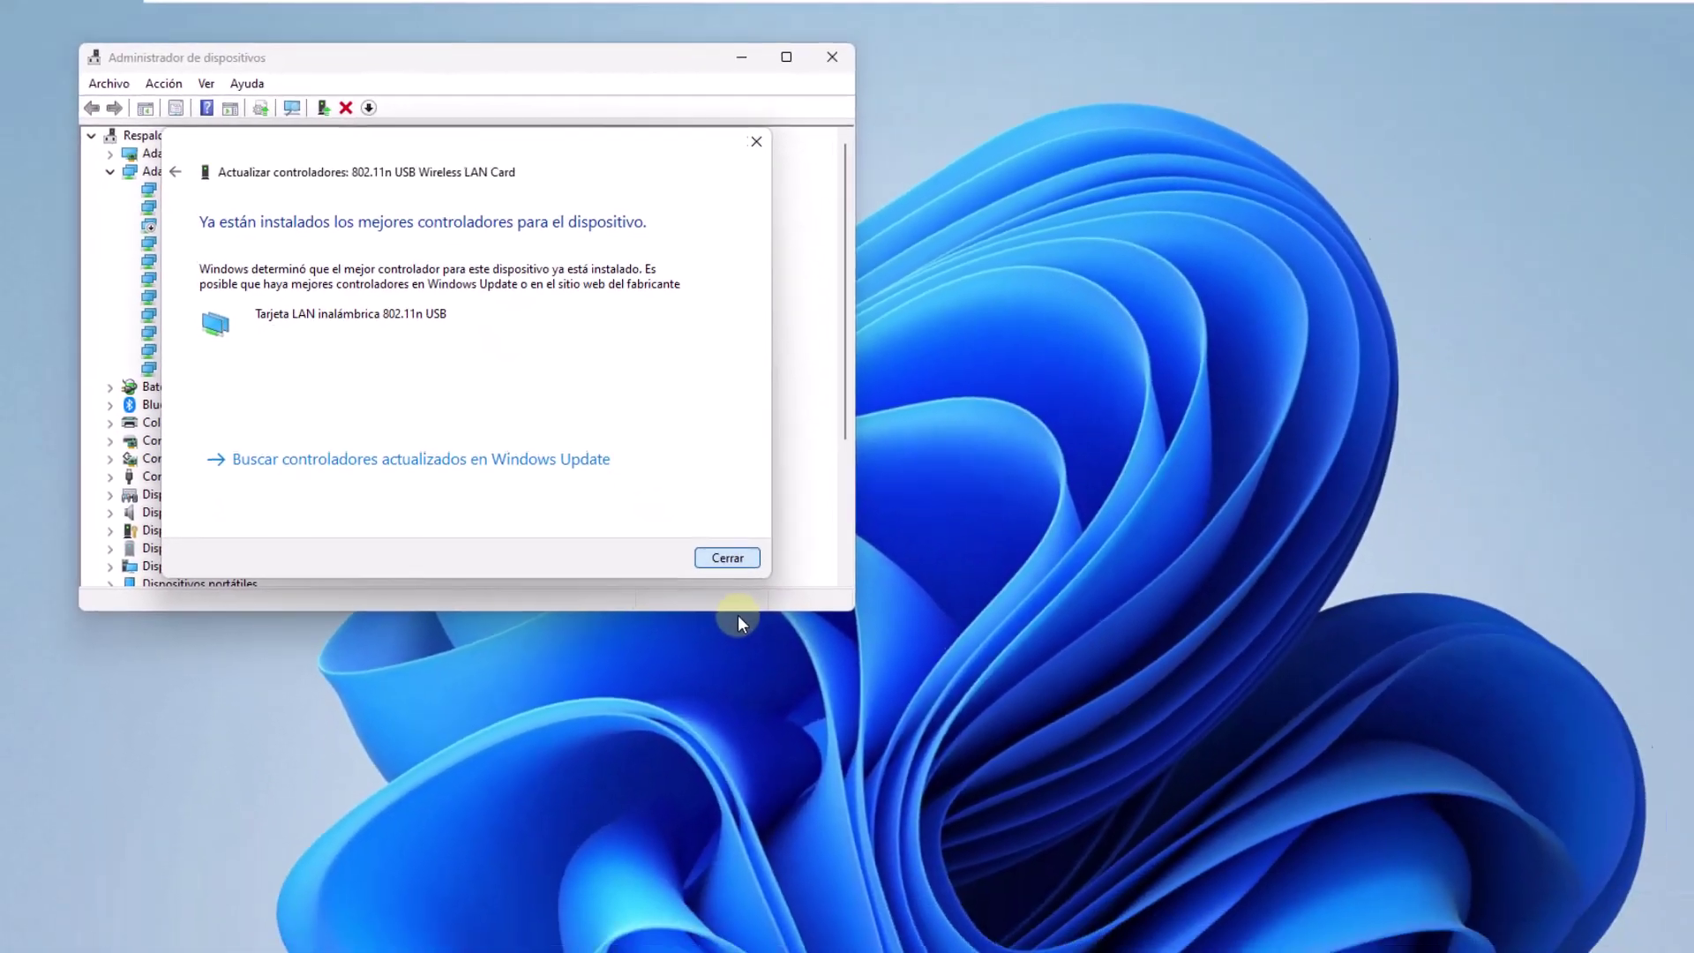
{"action": "left_click", "coordinate": [1020, 782]}
{"action": "left_click", "coordinate": [736, 51]}
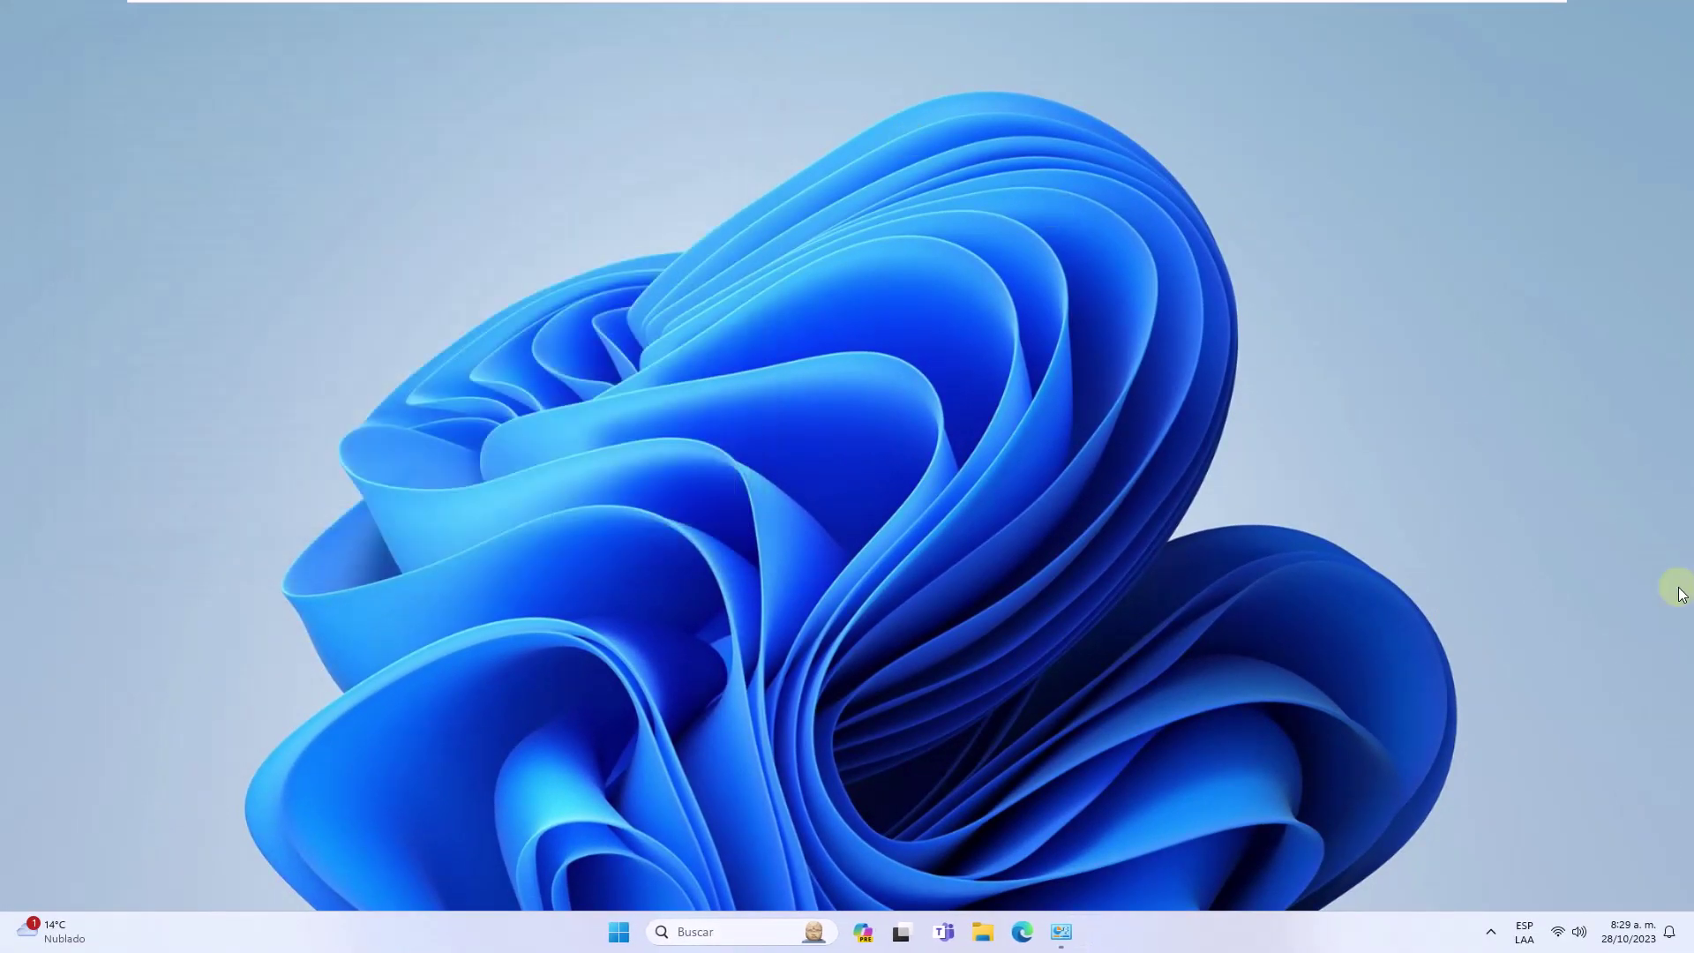
{"action": "left_click", "coordinate": [1559, 933]}
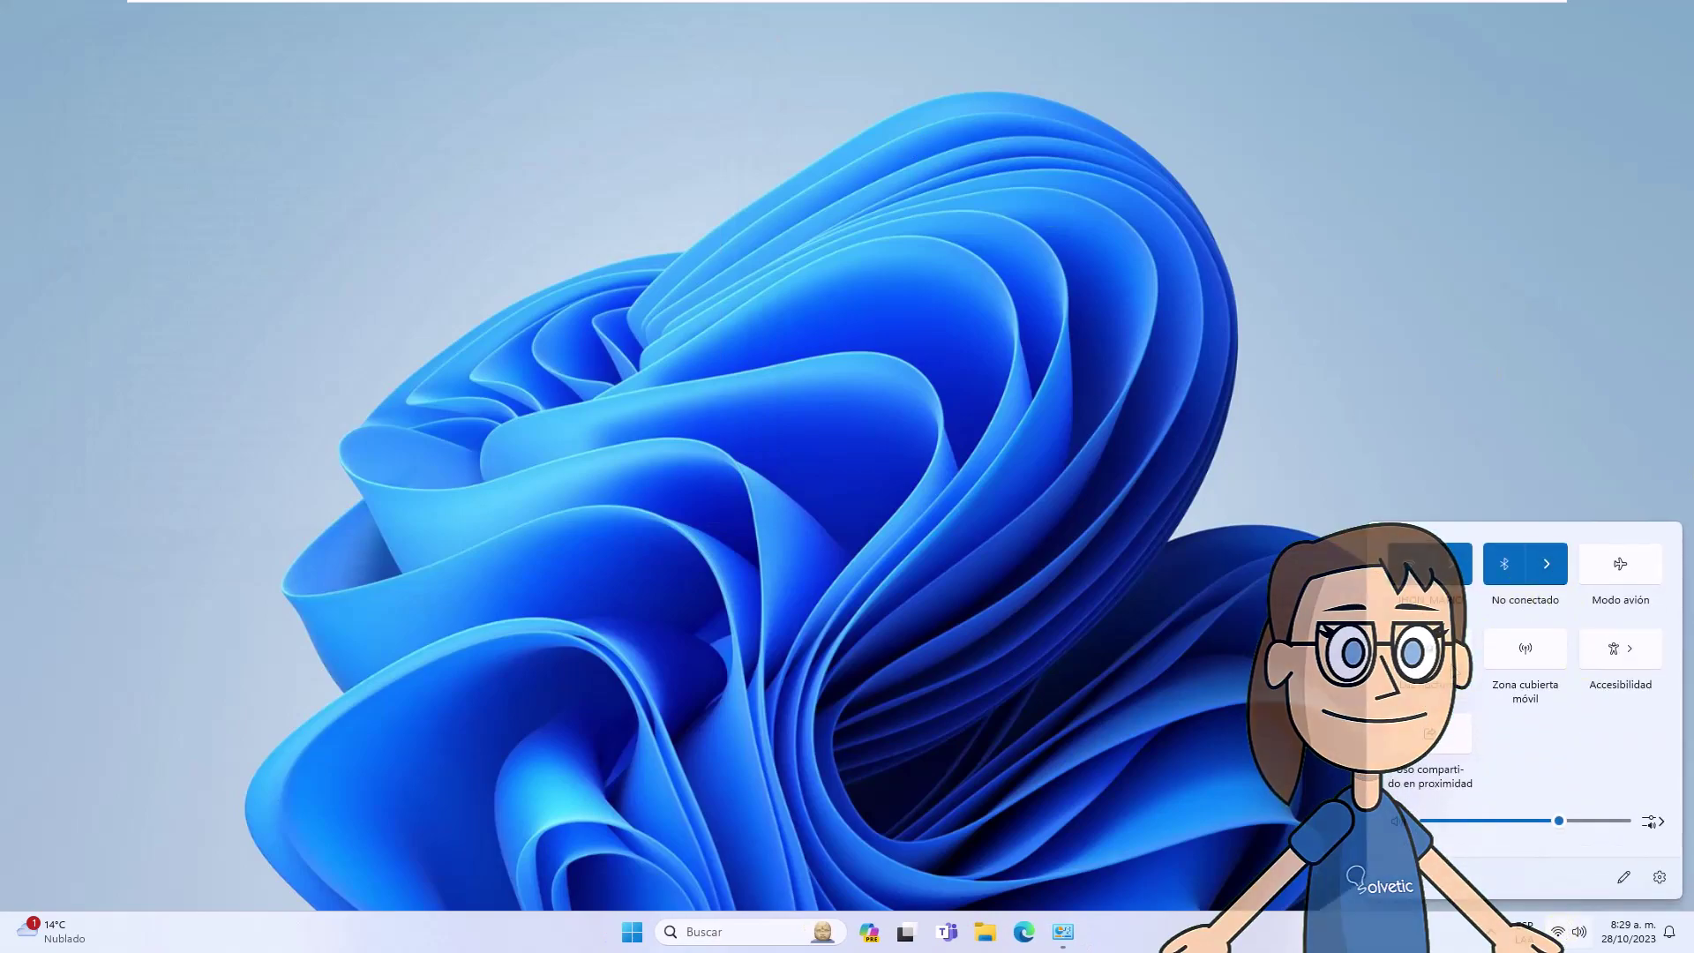
{"action": "left_click", "coordinate": [1146, 672]}
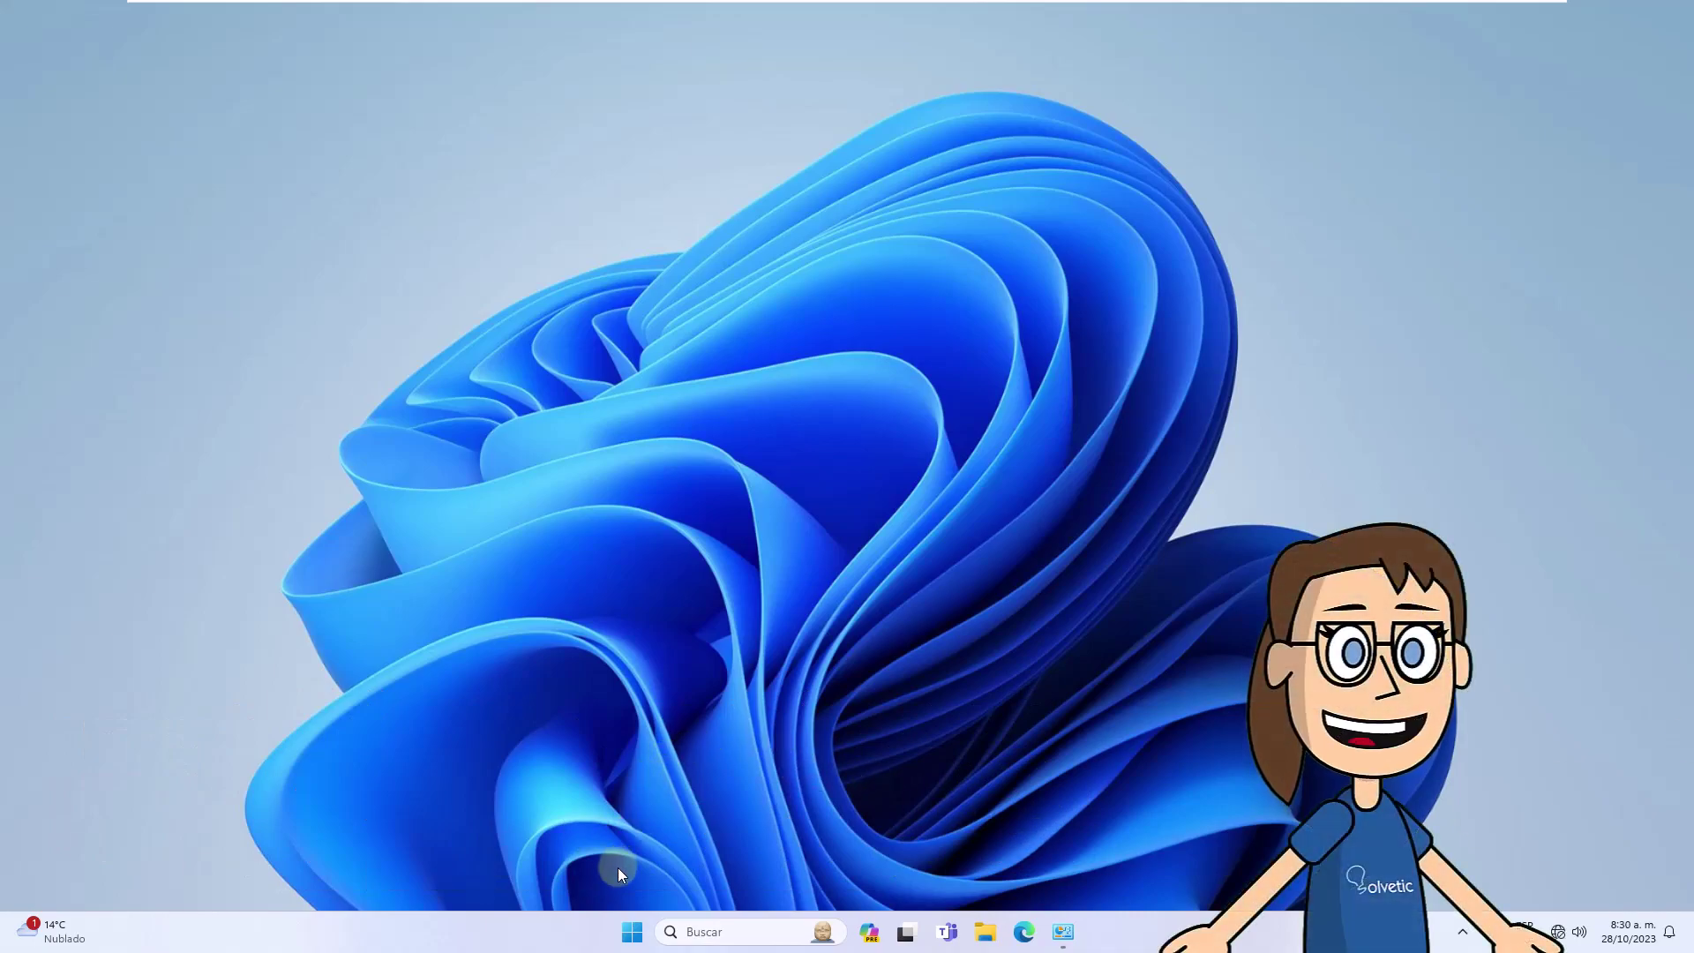
Uninstall the 802.11n USB Wireless LAN Card from the network adapters in Administrador de dispositivos
{"action": "right_click", "coordinate": [634, 931]}
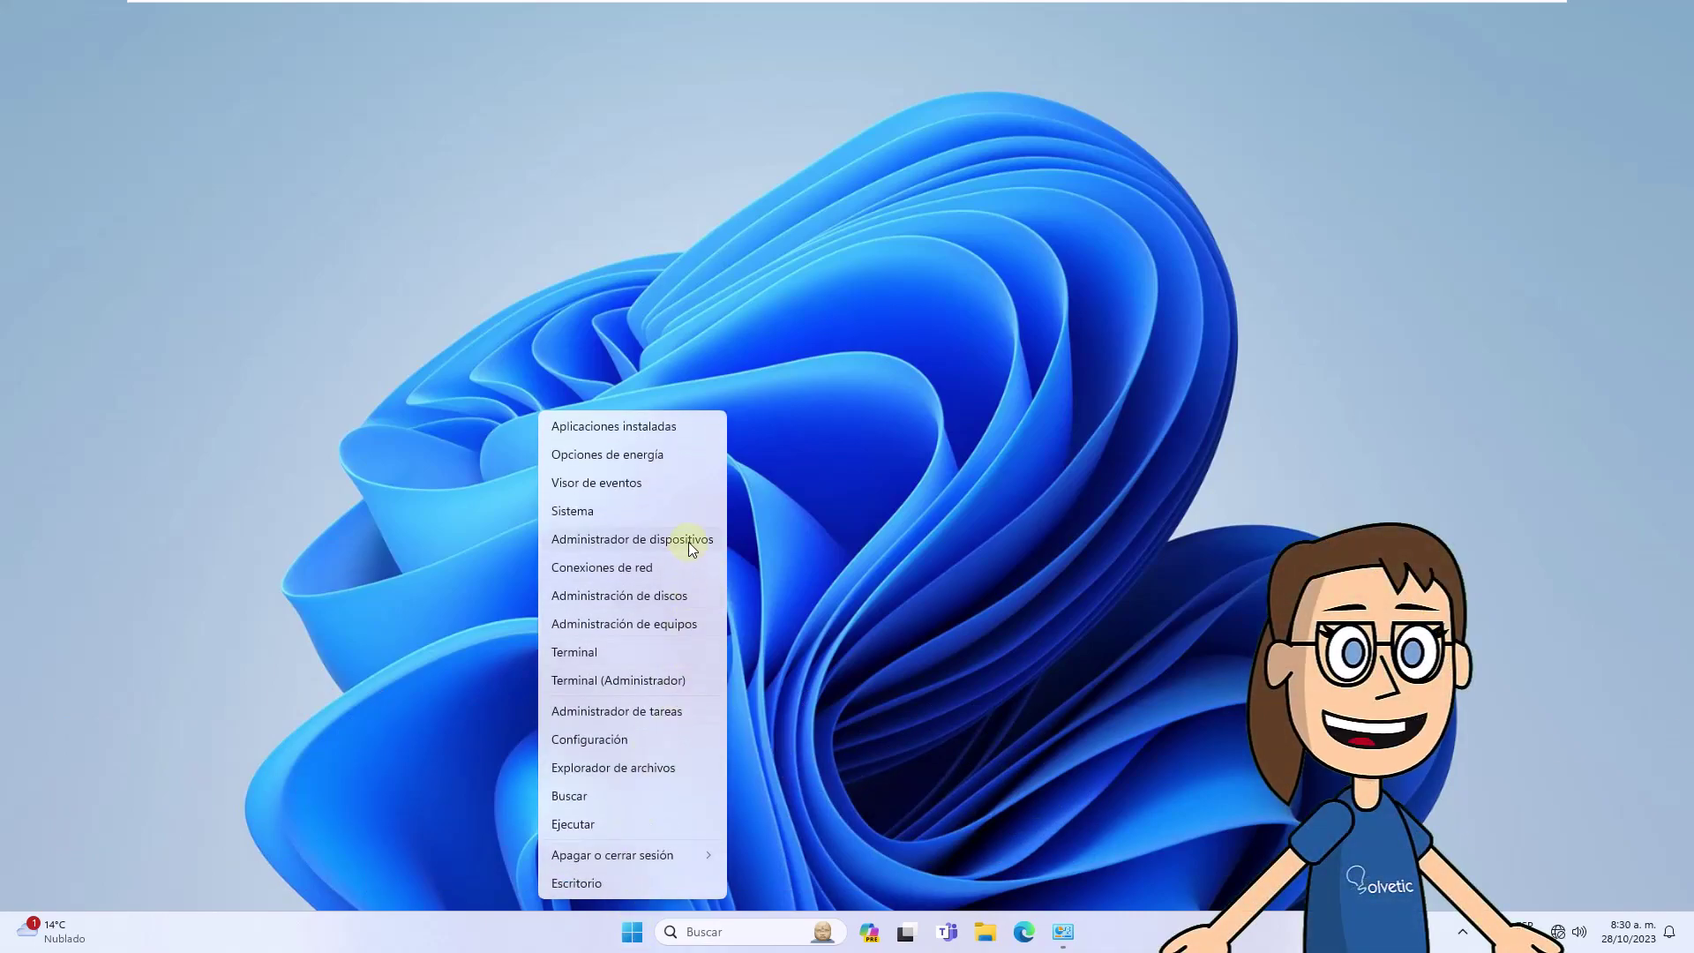
{"action": "left_click", "coordinate": [688, 540]}
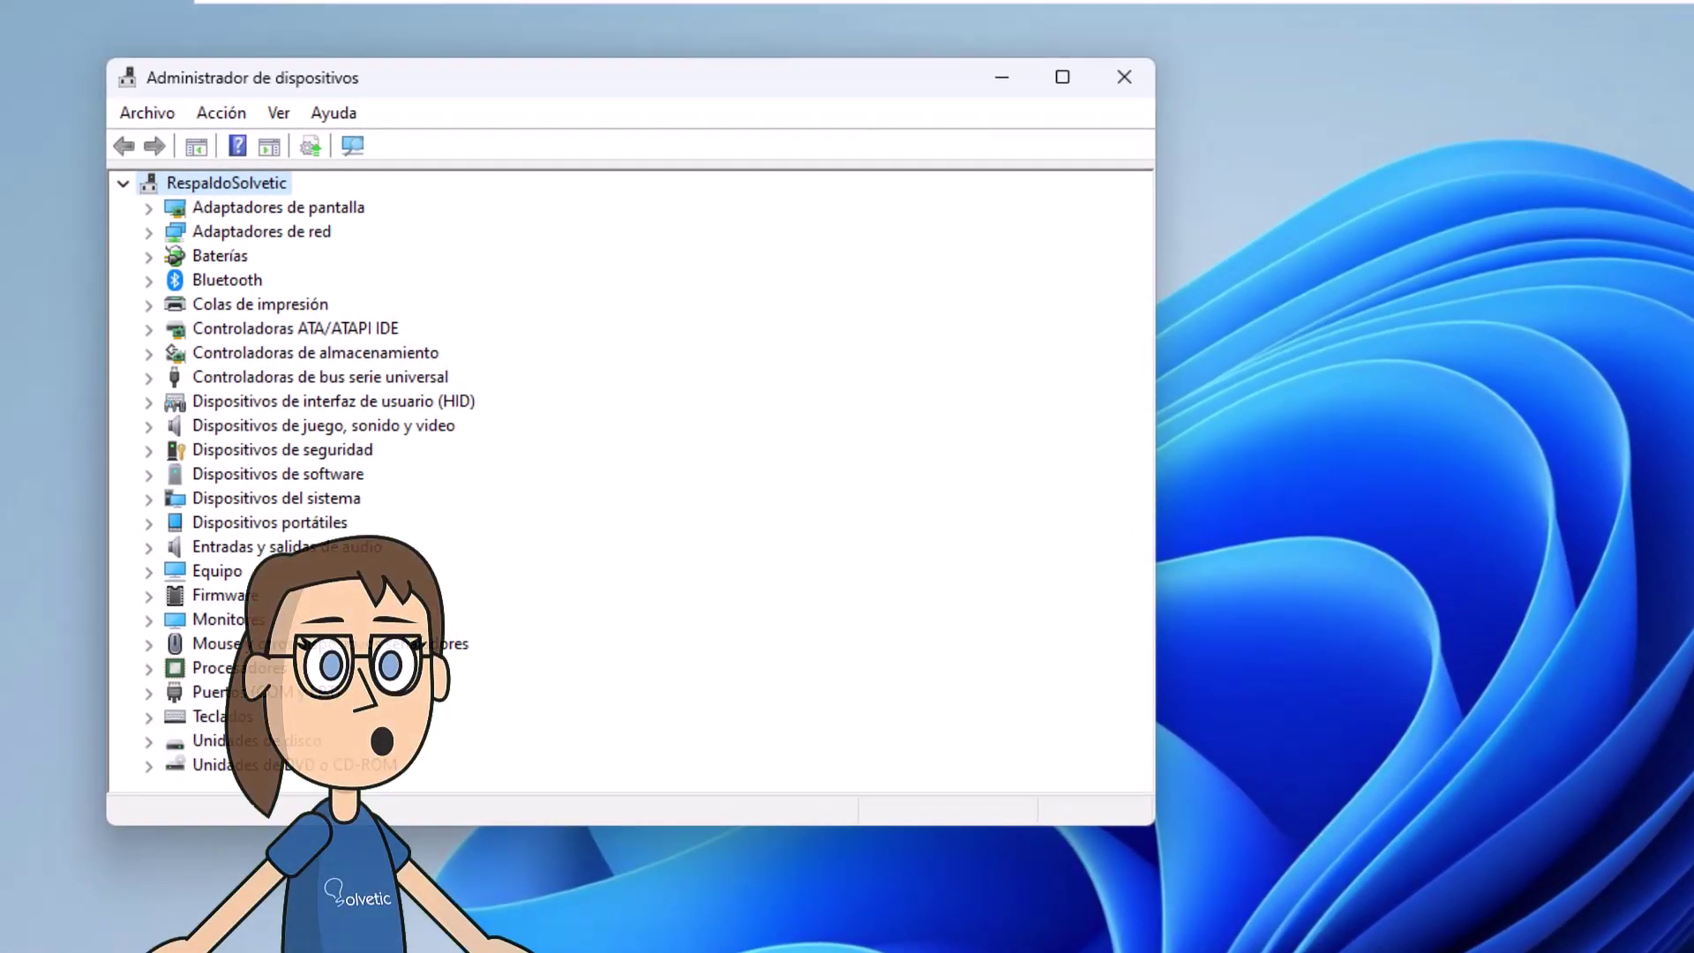
{"action": "left_click", "coordinate": [329, 255]}
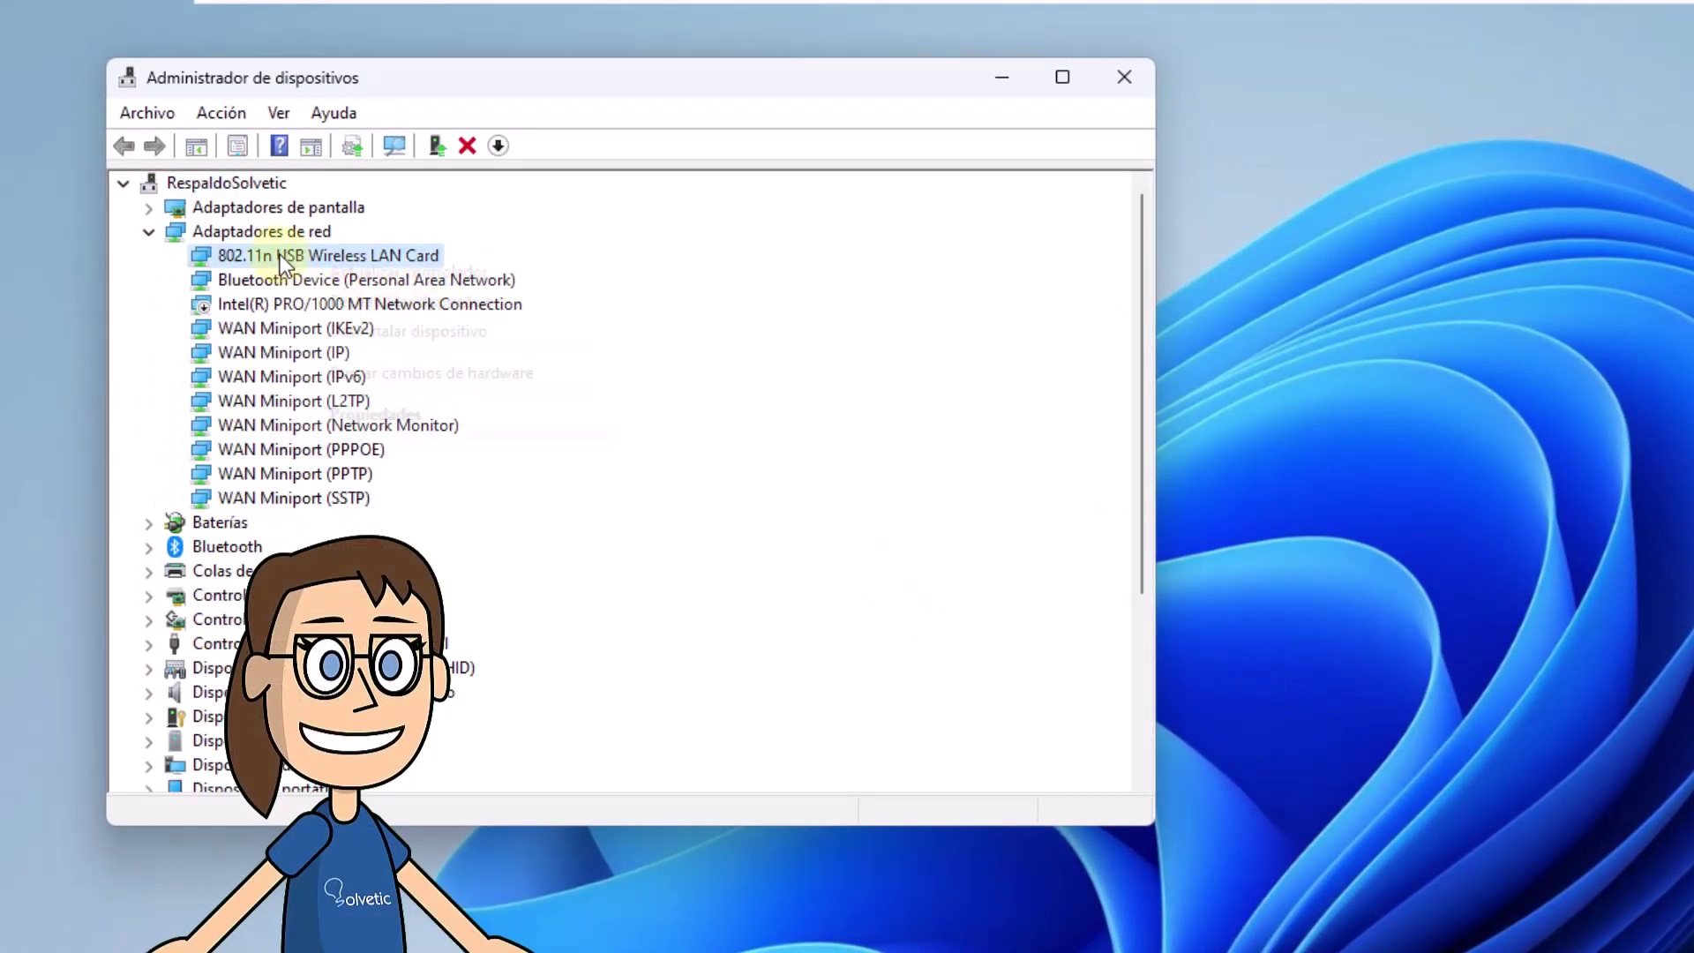
{"action": "right_click", "coordinate": [279, 255]}
{"action": "left_click", "coordinate": [357, 330]}
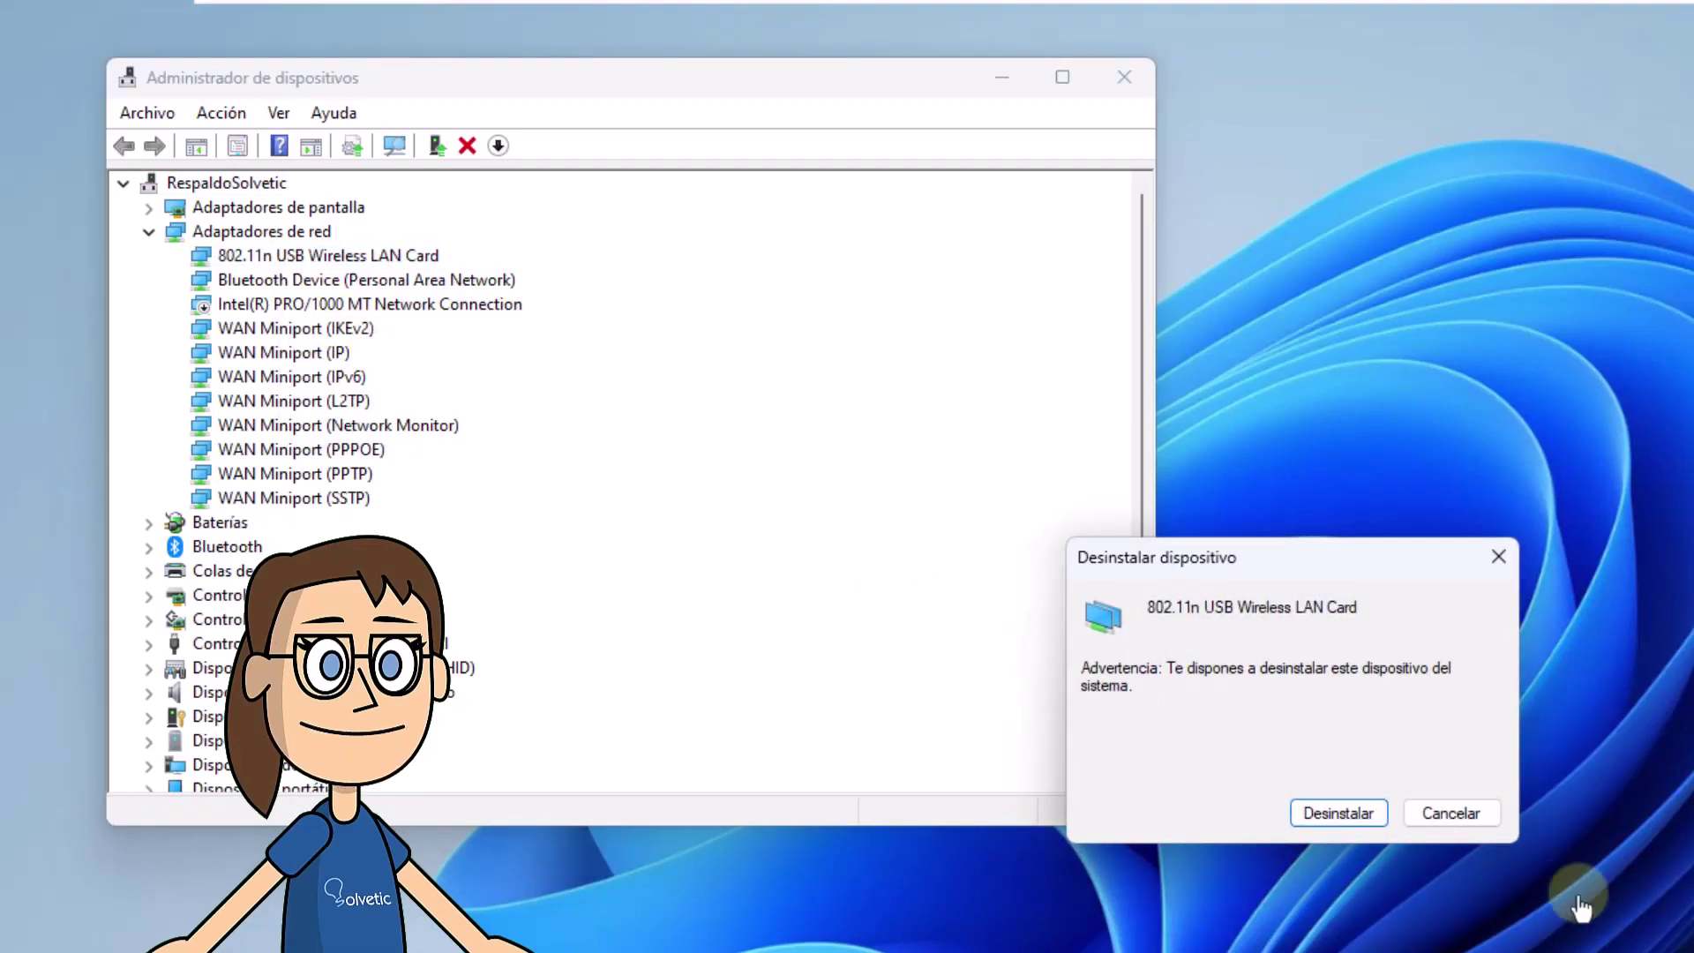
{"action": "left_click", "coordinate": [1326, 815]}
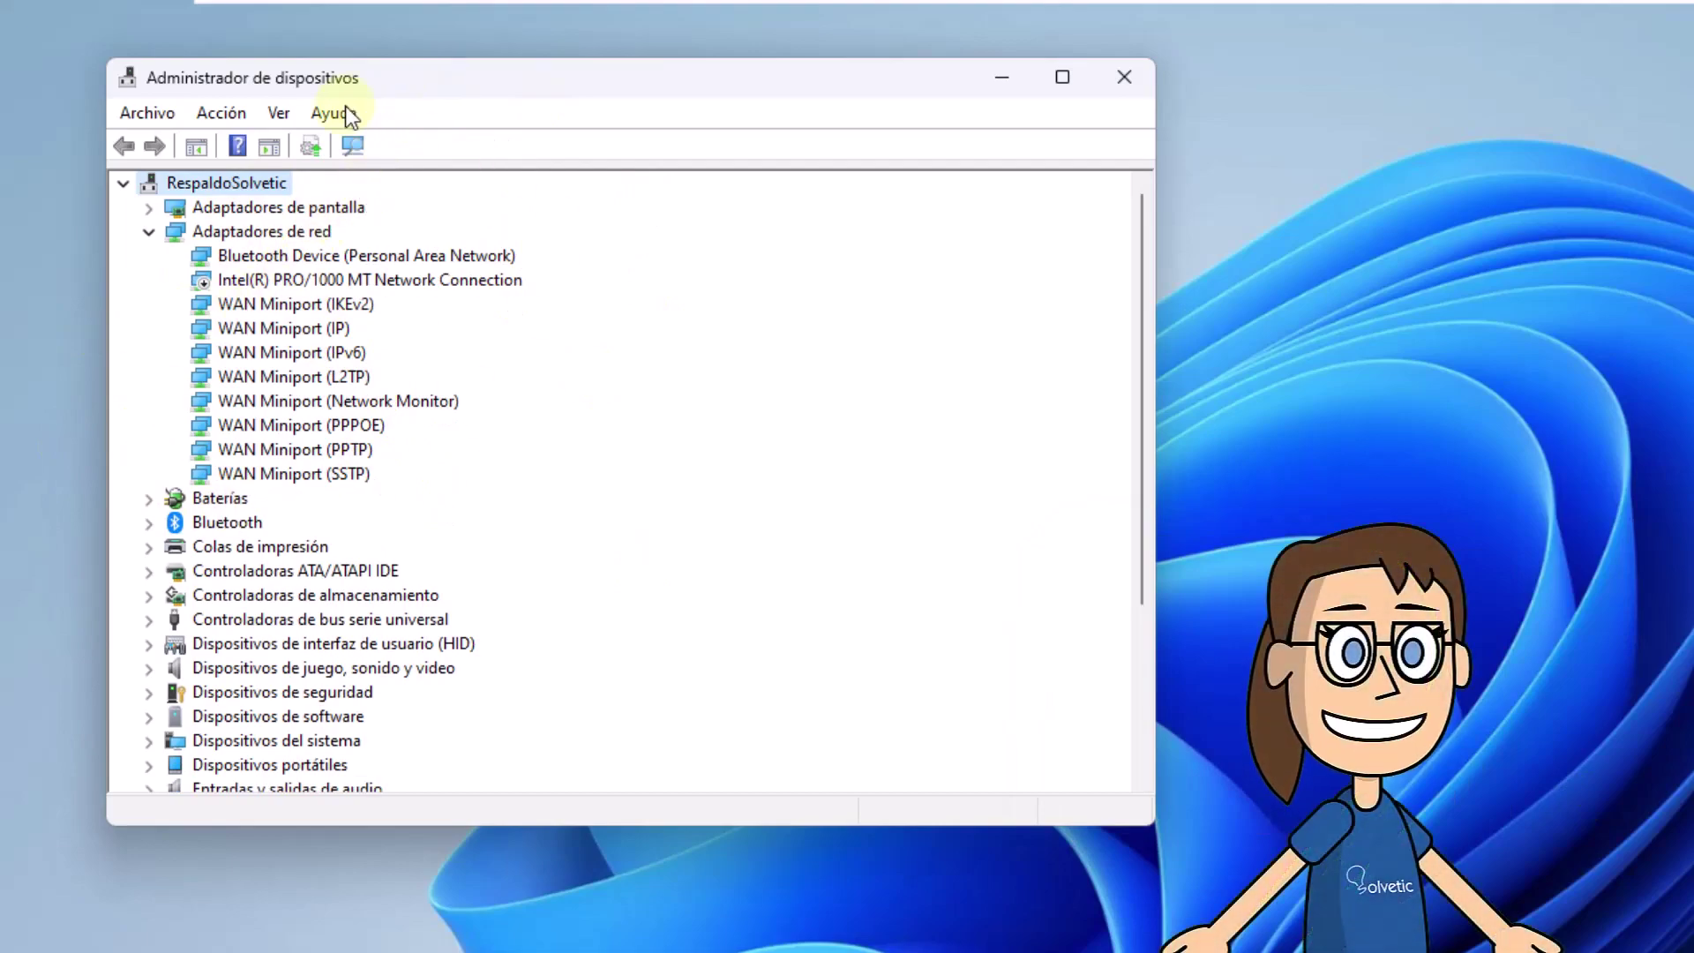
Scan for hardware changes to reinstall the wireless adapter, and close Administrador de dispositivos
{"action": "left_click", "coordinate": [226, 113]}
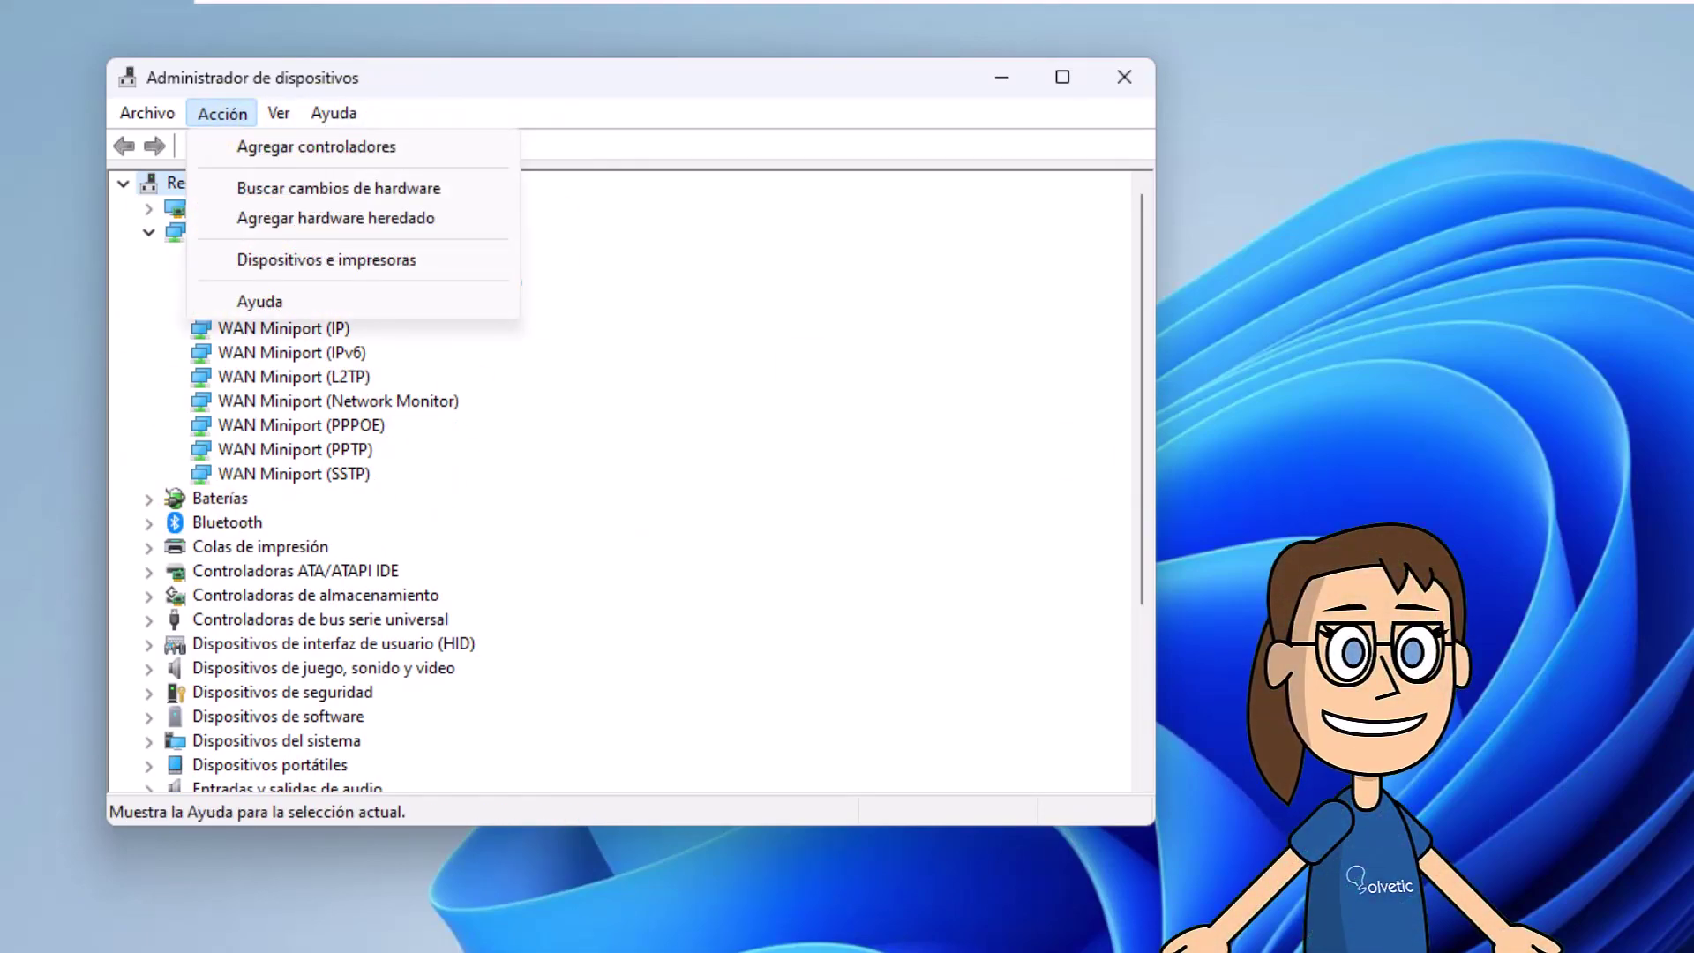
{"action": "left_click", "coordinate": [344, 190]}
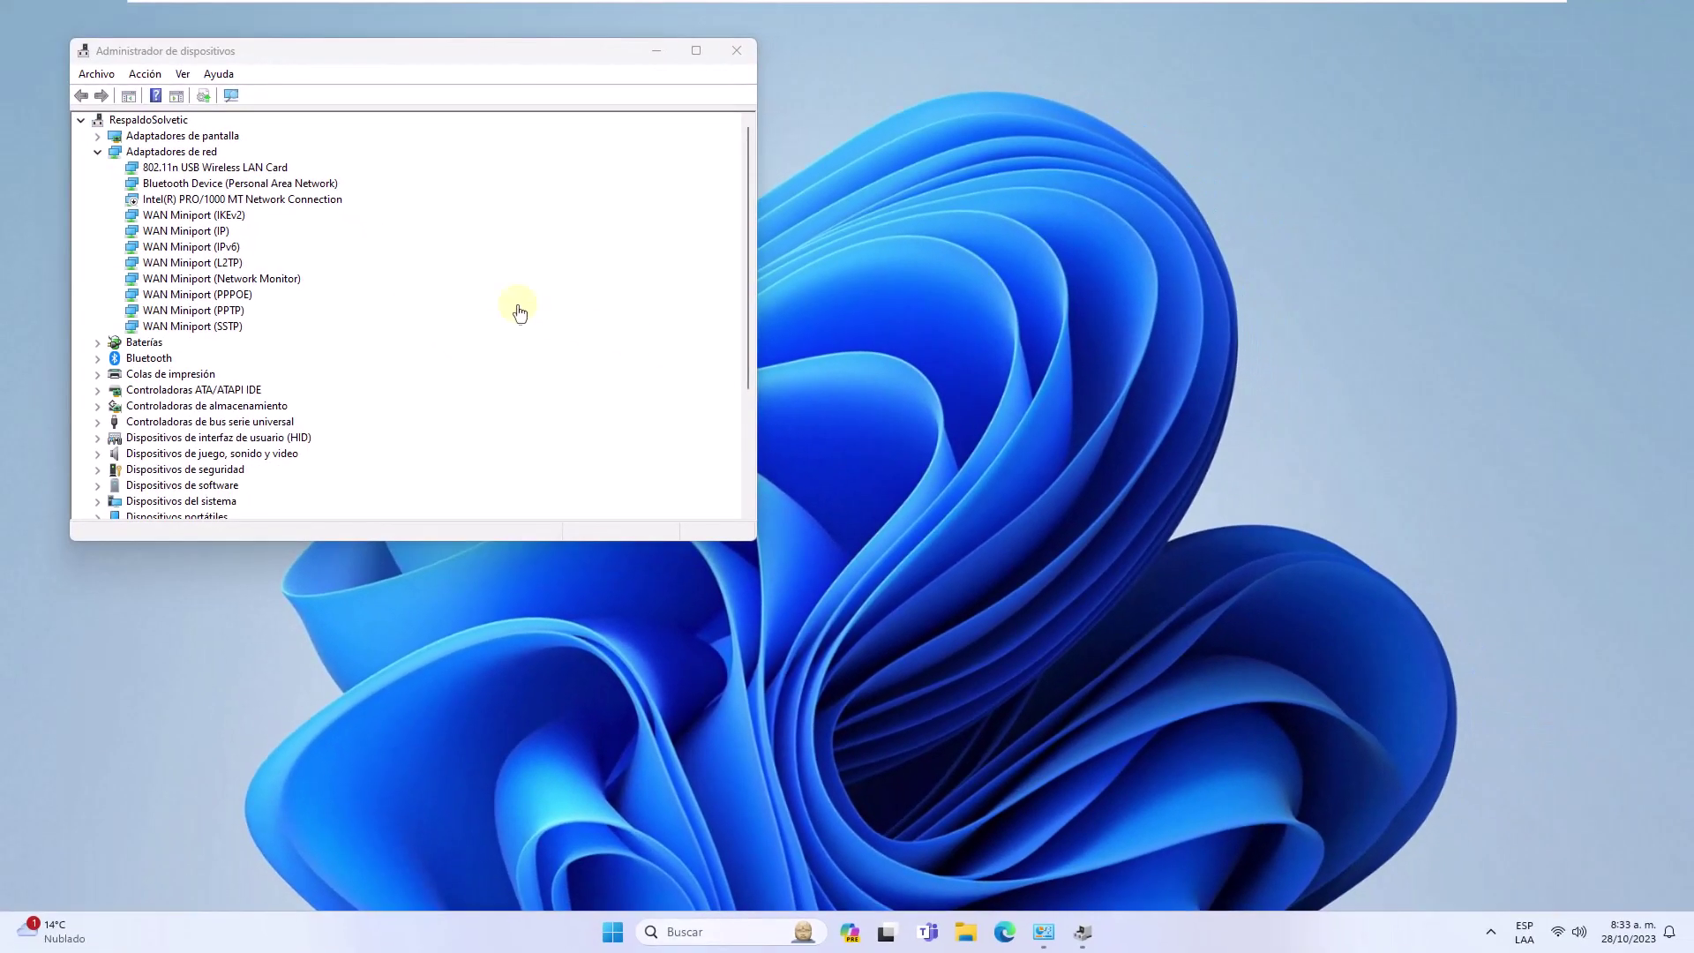
{"action": "left_click", "coordinate": [735, 53]}
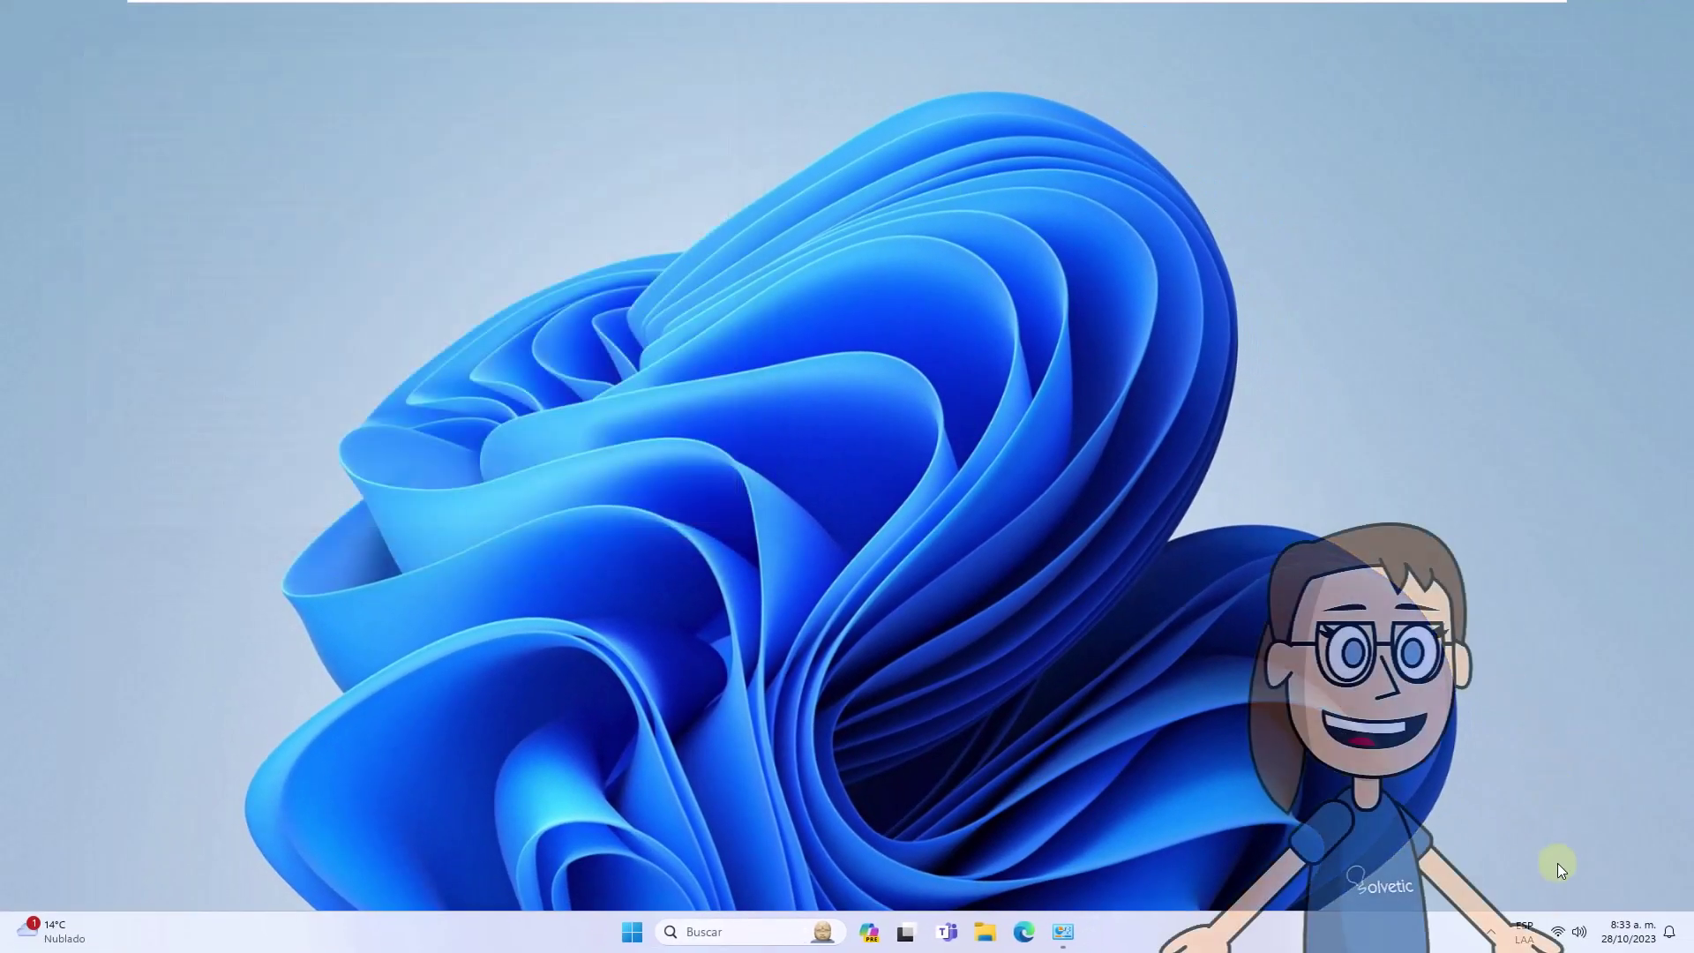
Check the Wi-Fi connection status in the quick settings, and dismiss them
{"action": "left_click", "coordinate": [1563, 933]}
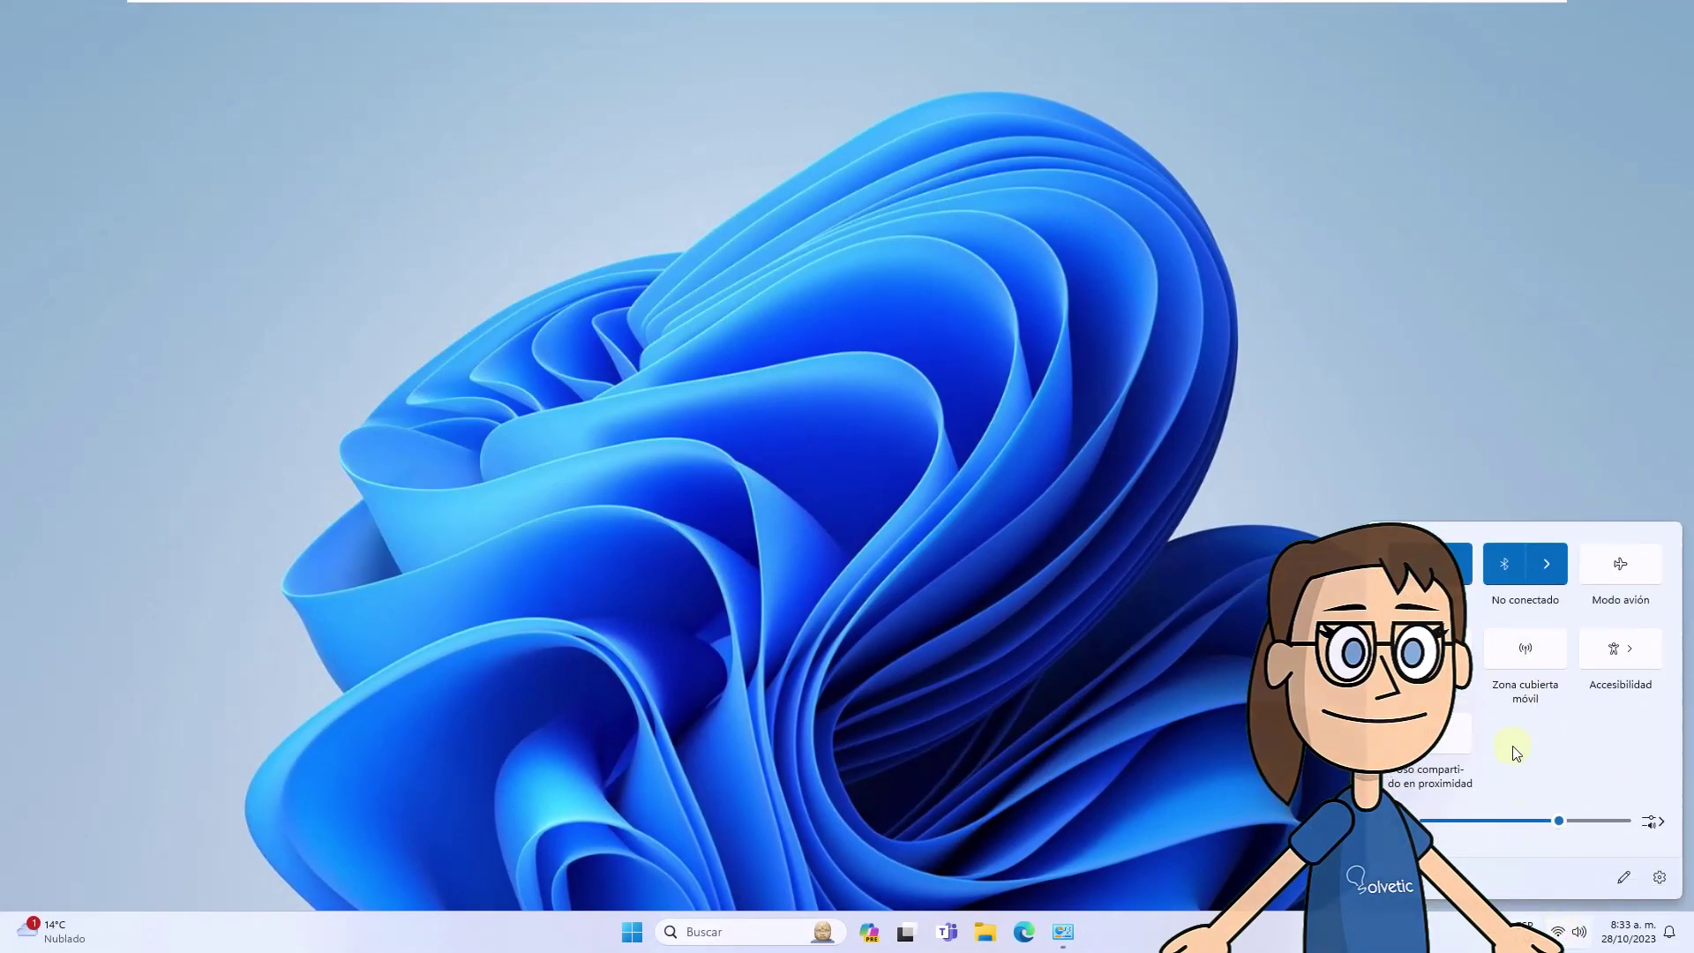
{"action": "left_click", "coordinate": [1096, 583]}
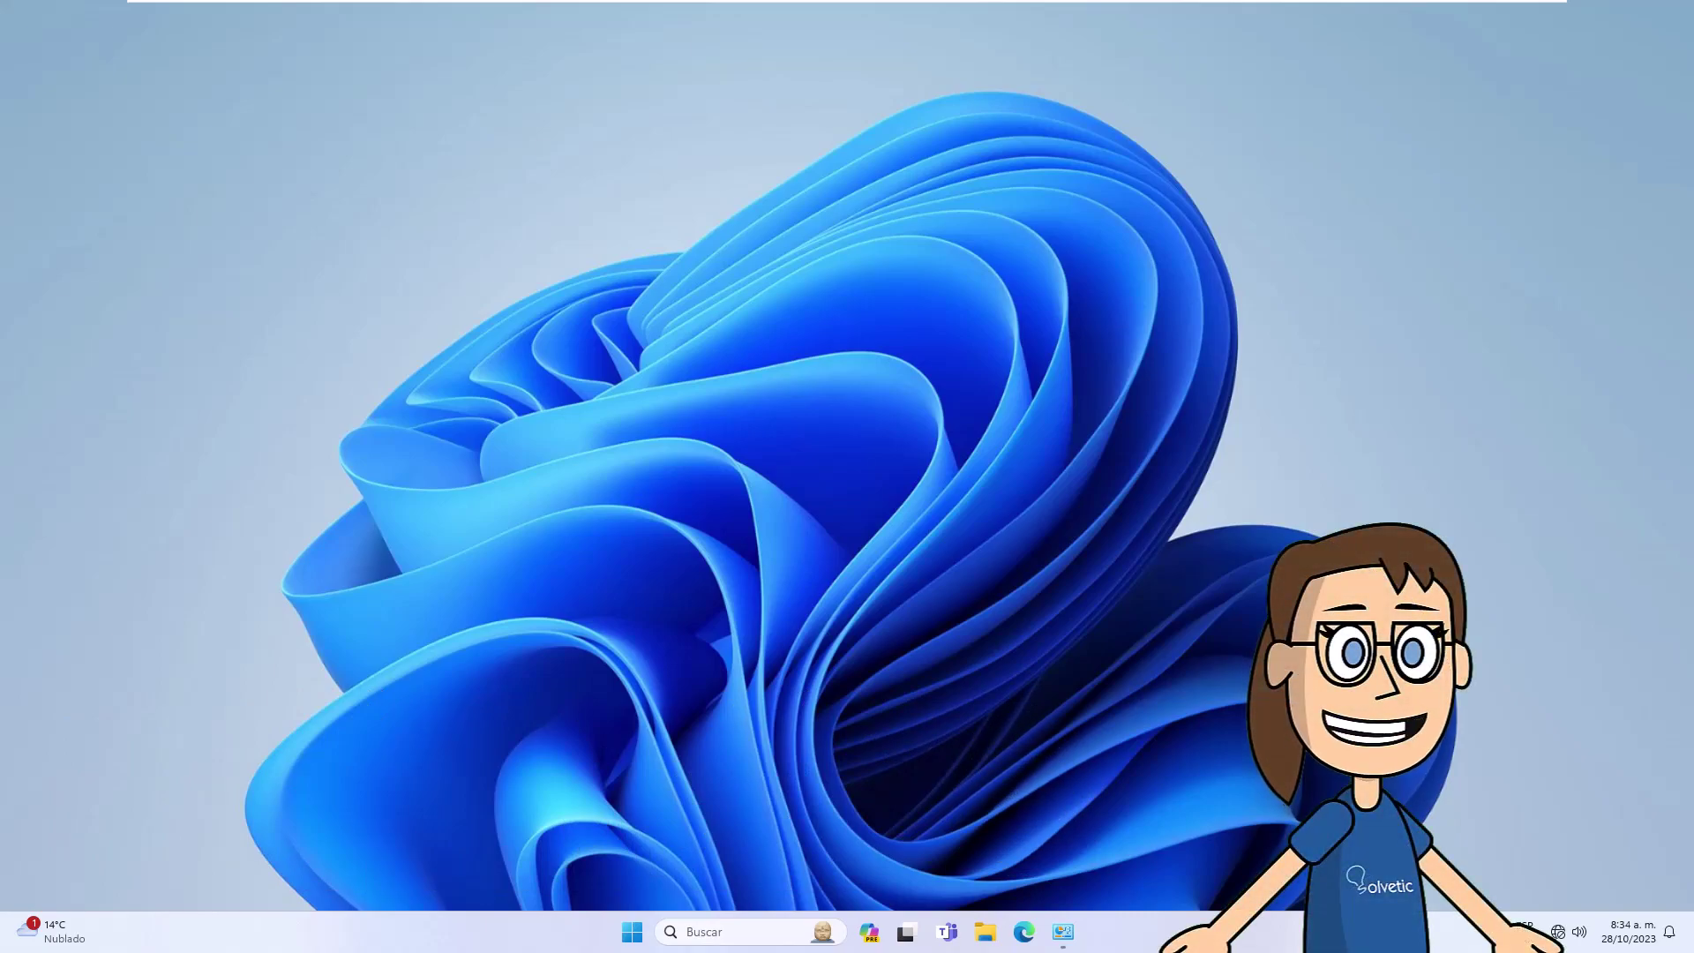
Launch Administrador de dispositivos and open the properties of the 802.11n USB Wireless LAN Card under Adaptadores de red
{"action": "right_click", "coordinate": [632, 931]}
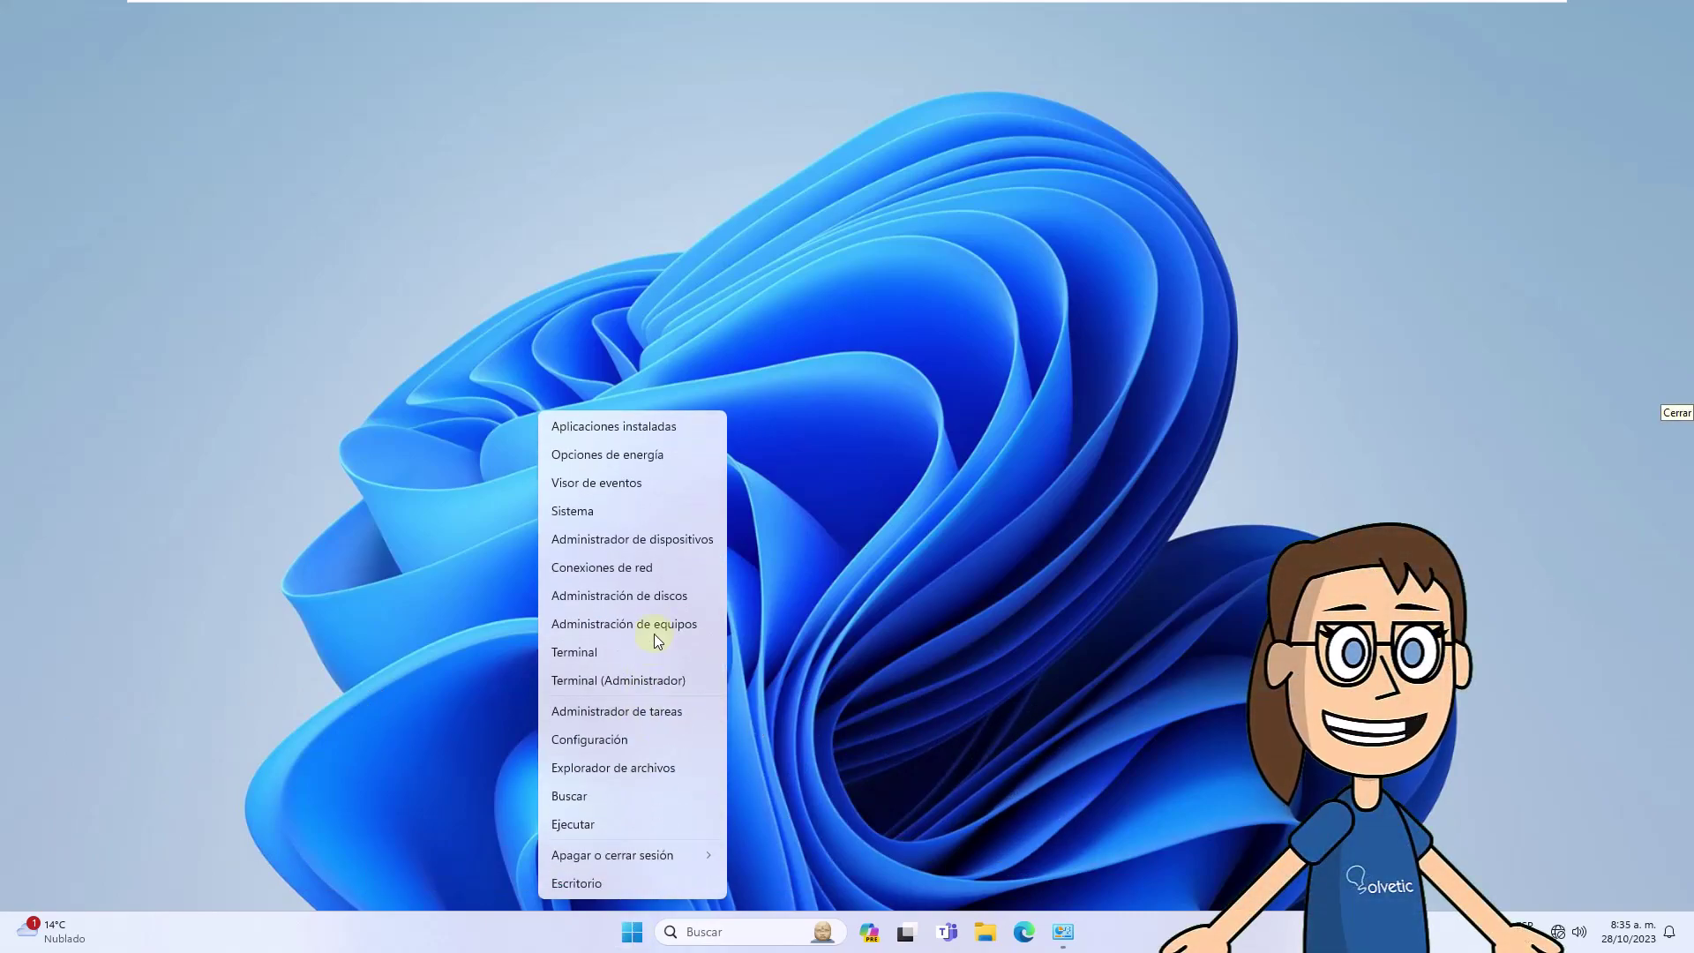
{"action": "left_click", "coordinate": [680, 540]}
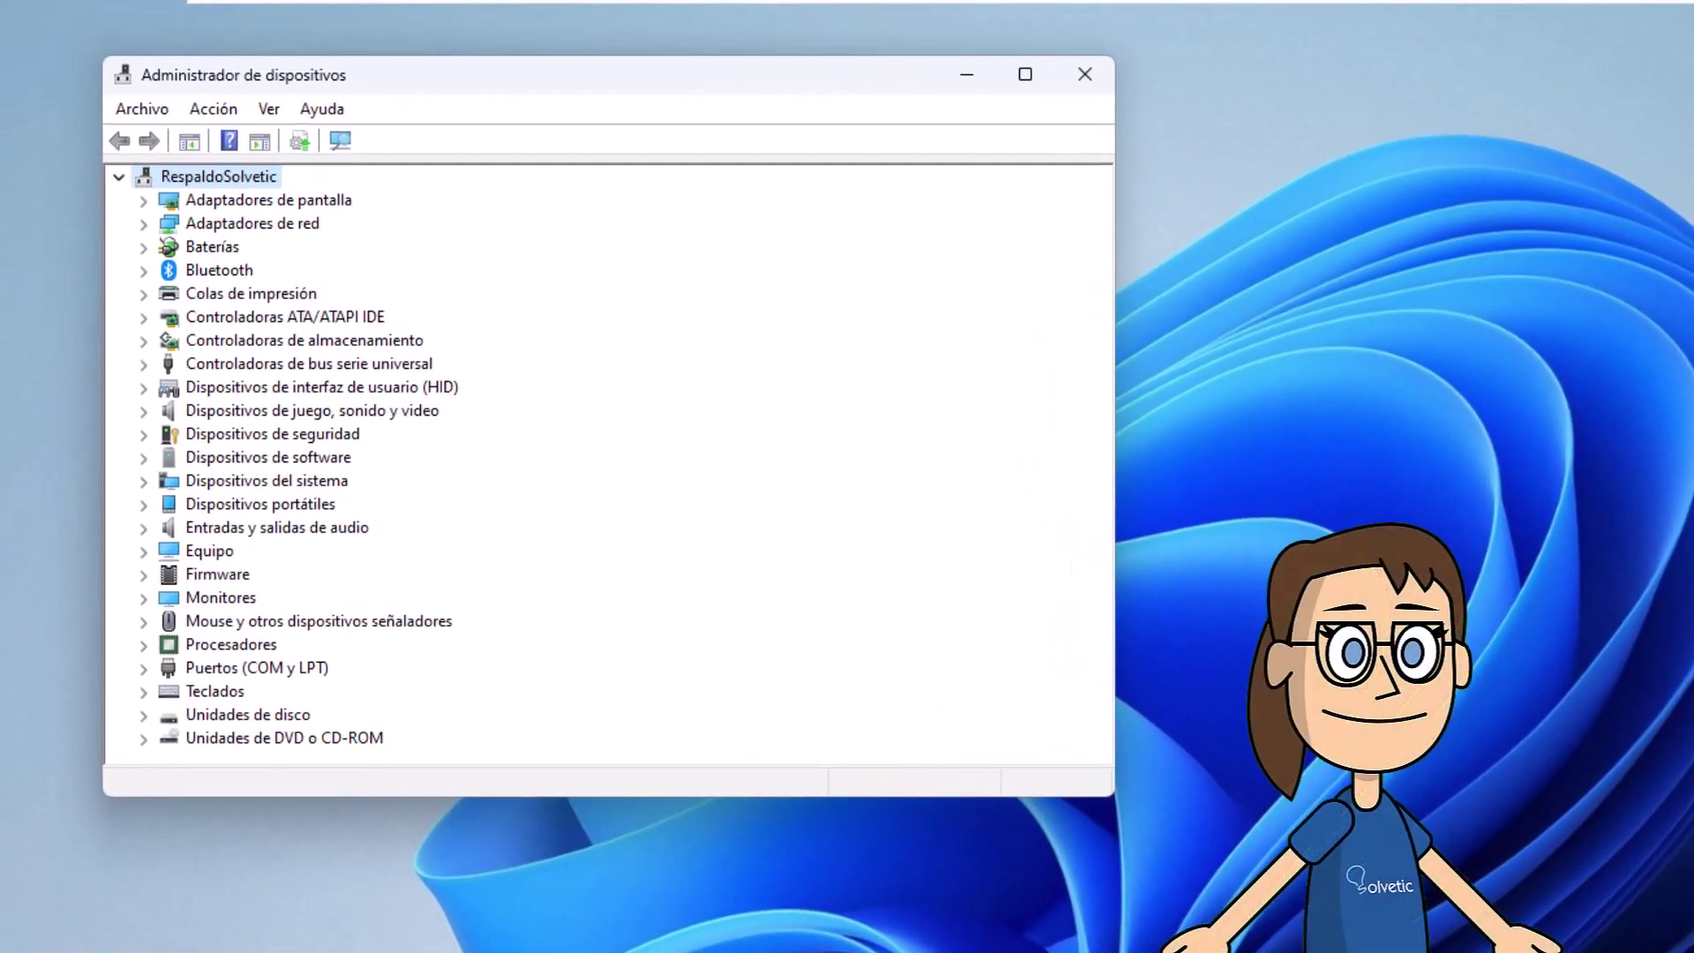
{"action": "left_click", "coordinate": [272, 246]}
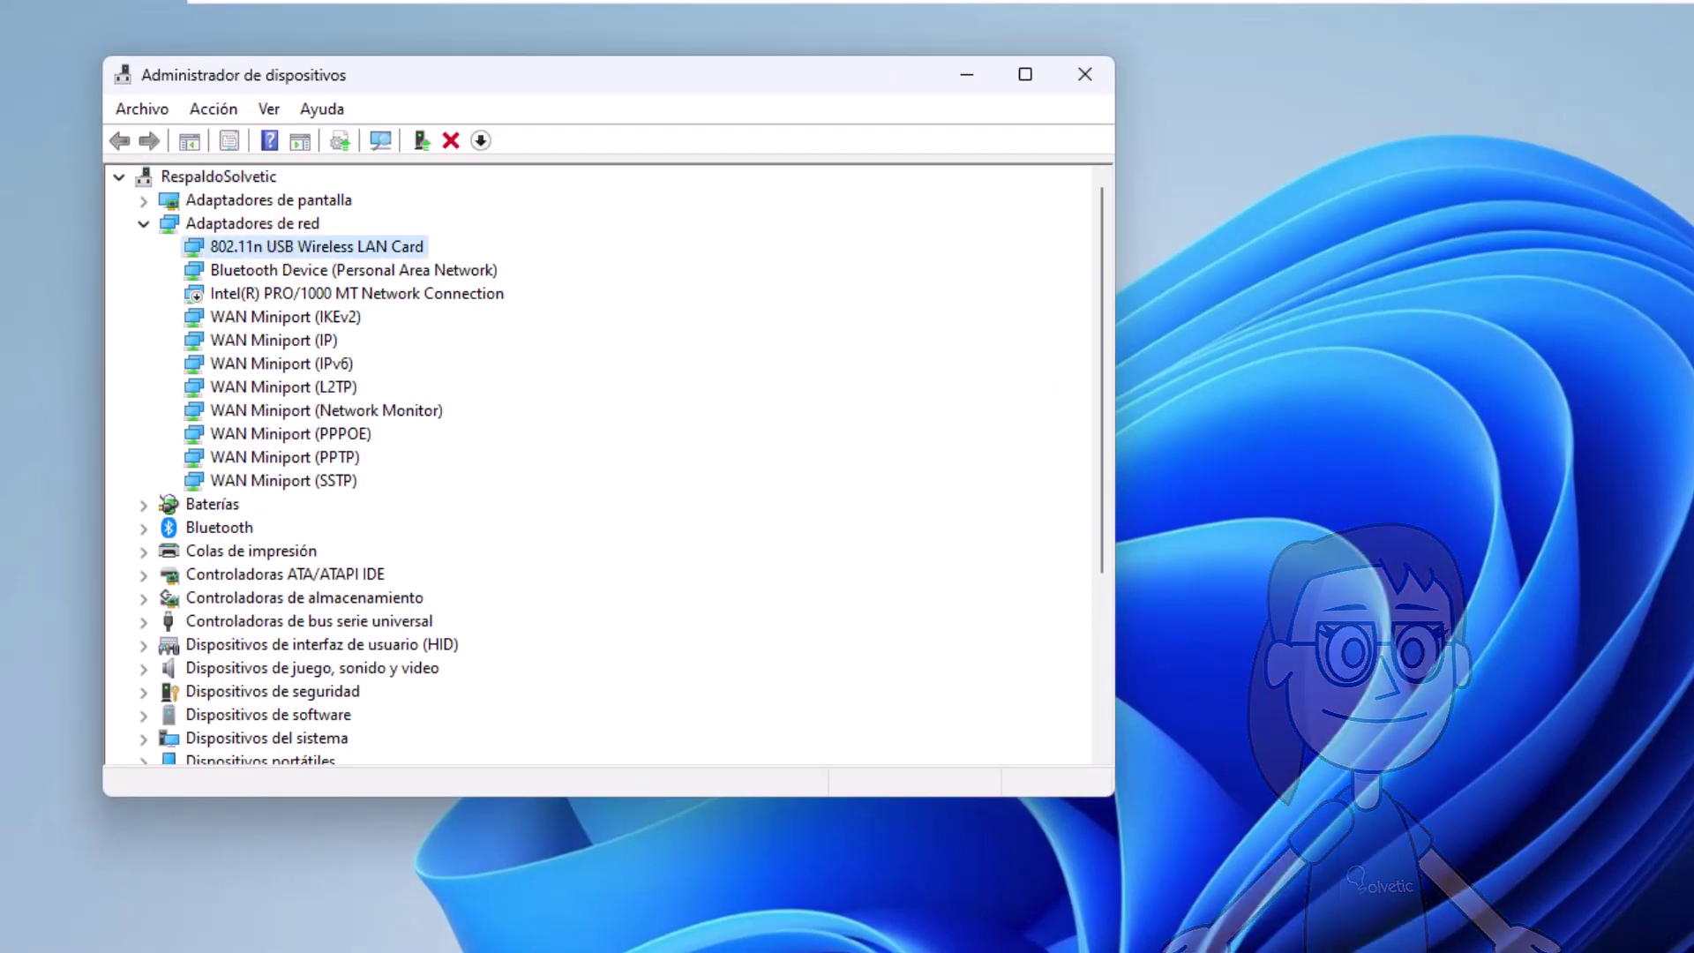
{"action": "double_click", "coordinate": [405, 256]}
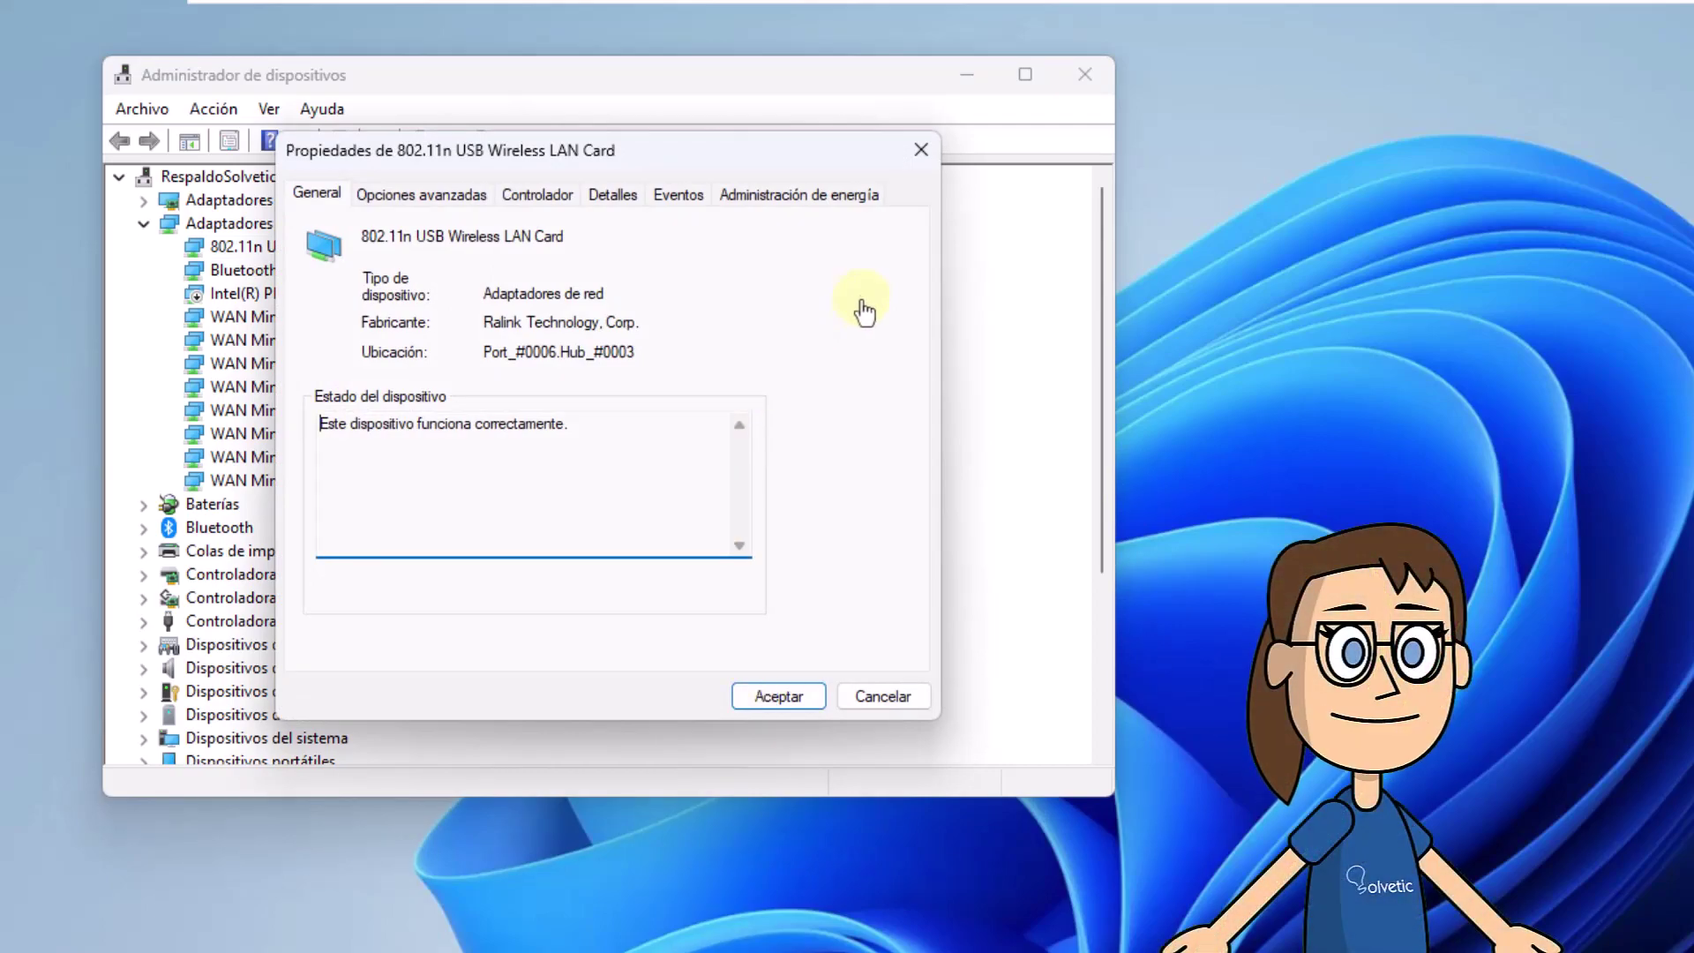
Disable "Permitir que el equipo apague este dispositivo para ahorrar energía" for the wireless card, and check the Wi-Fi connection once the windows are closed
{"action": "left_click", "coordinate": [852, 198]}
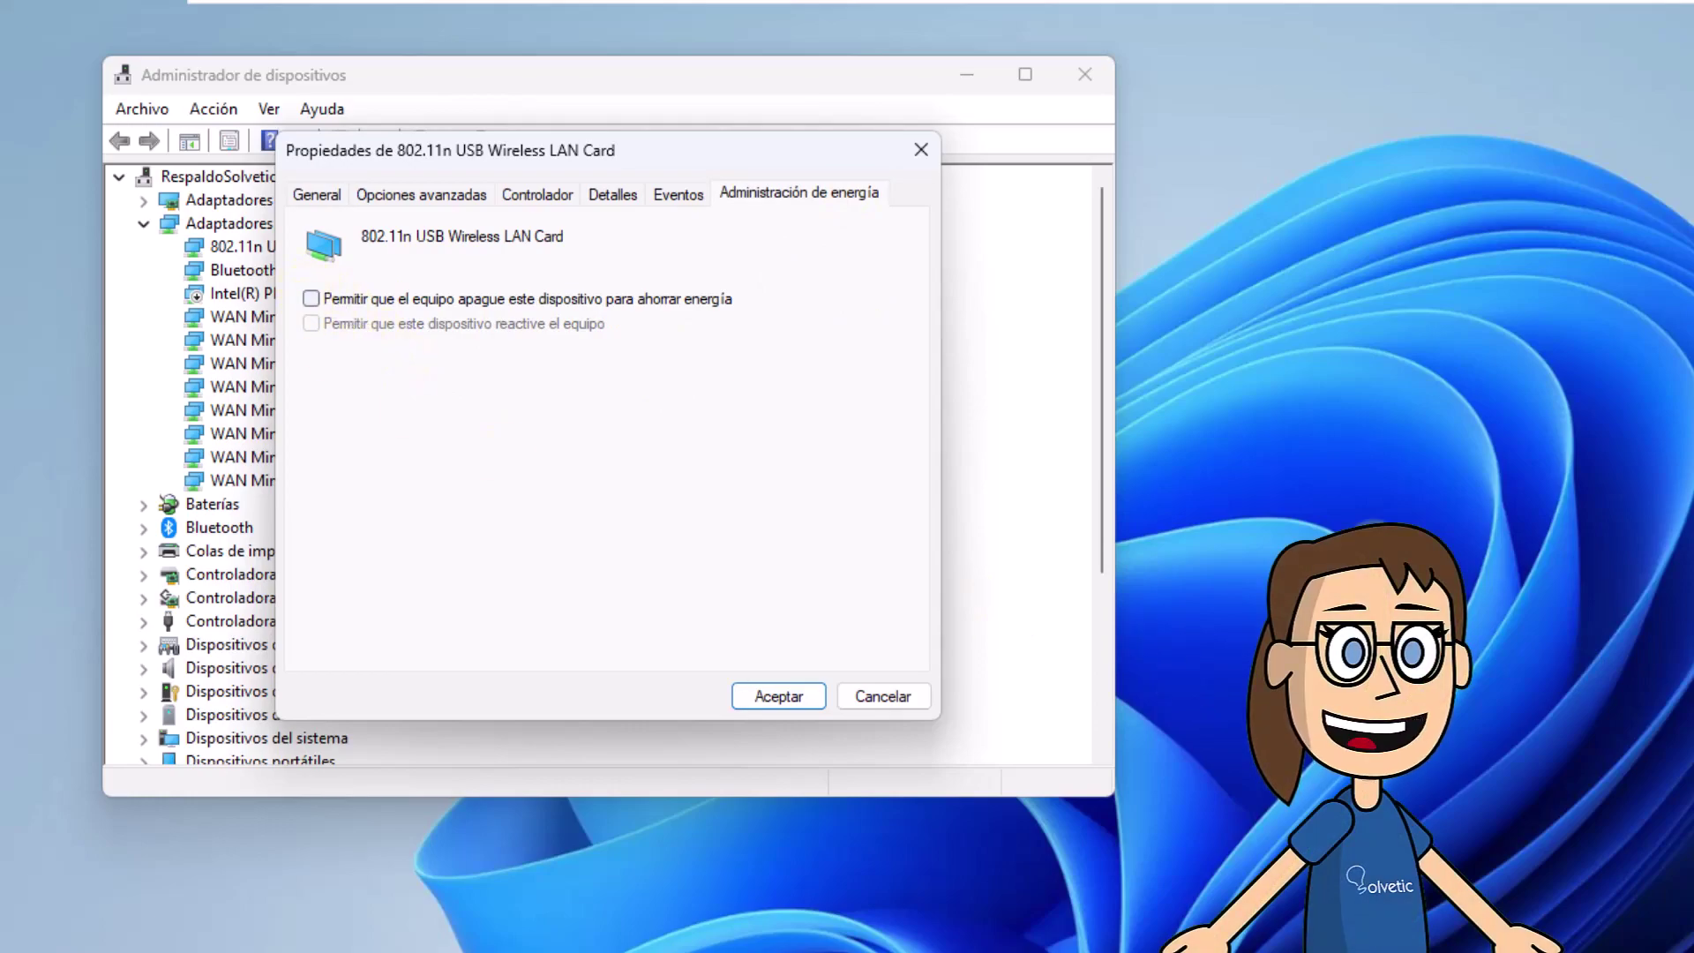
{"action": "left_click", "coordinate": [795, 696]}
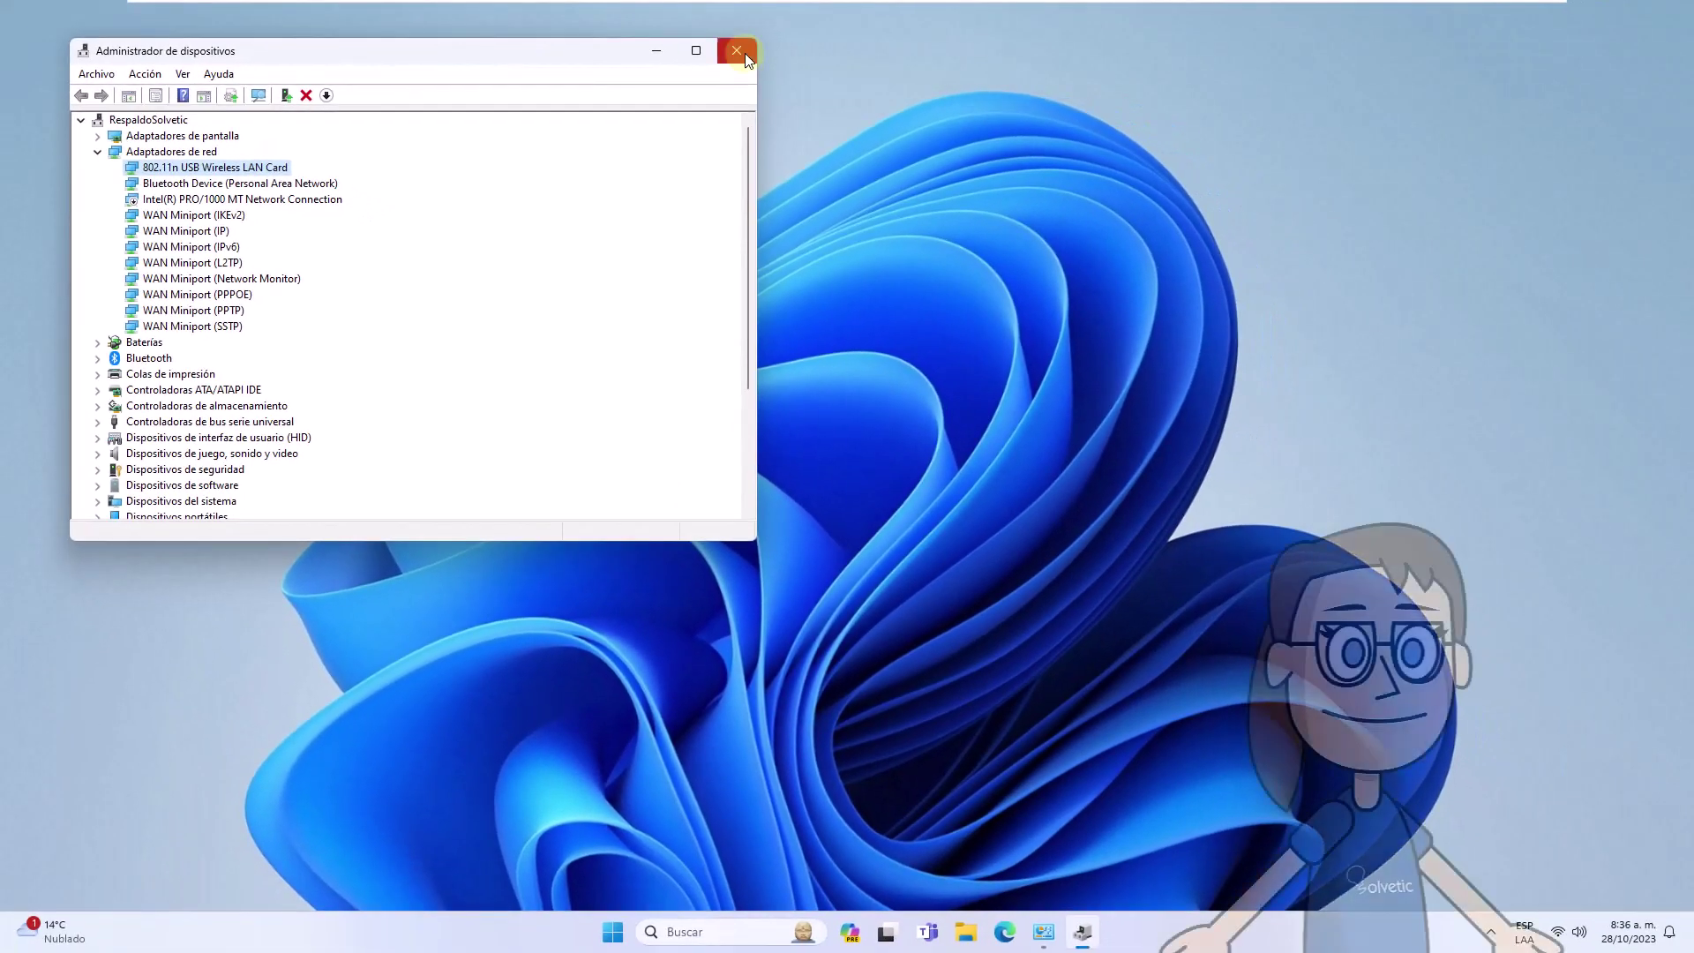
{"action": "left_click", "coordinate": [736, 51]}
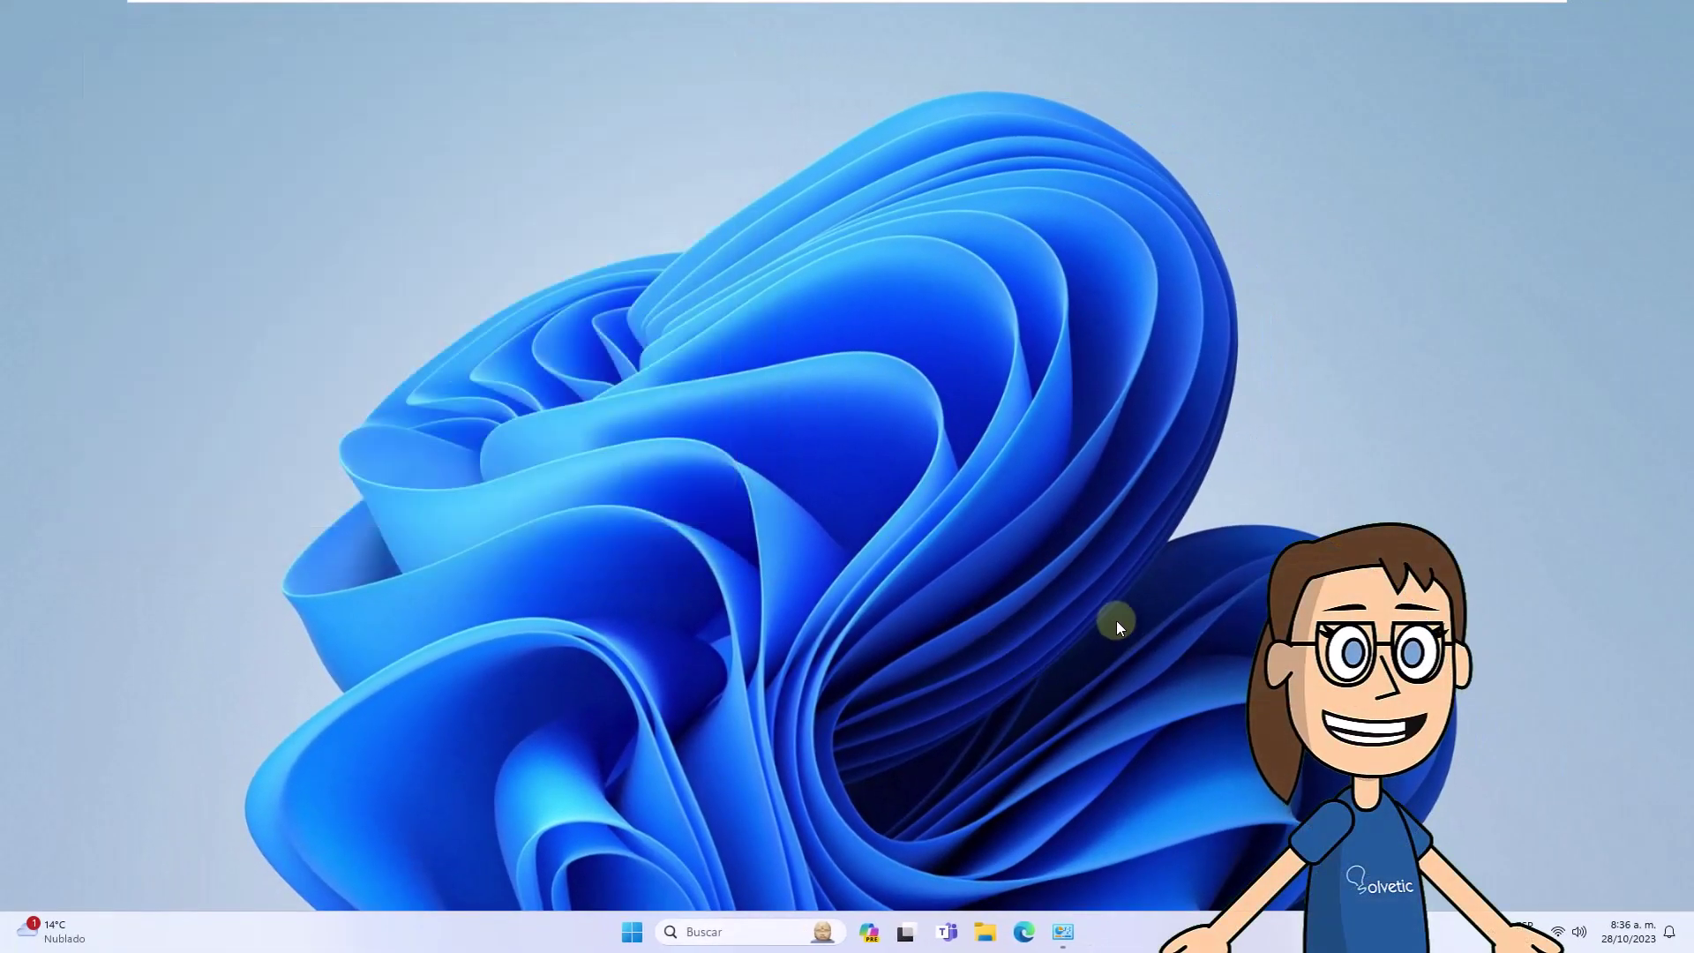
{"action": "left_click", "coordinate": [1559, 933]}
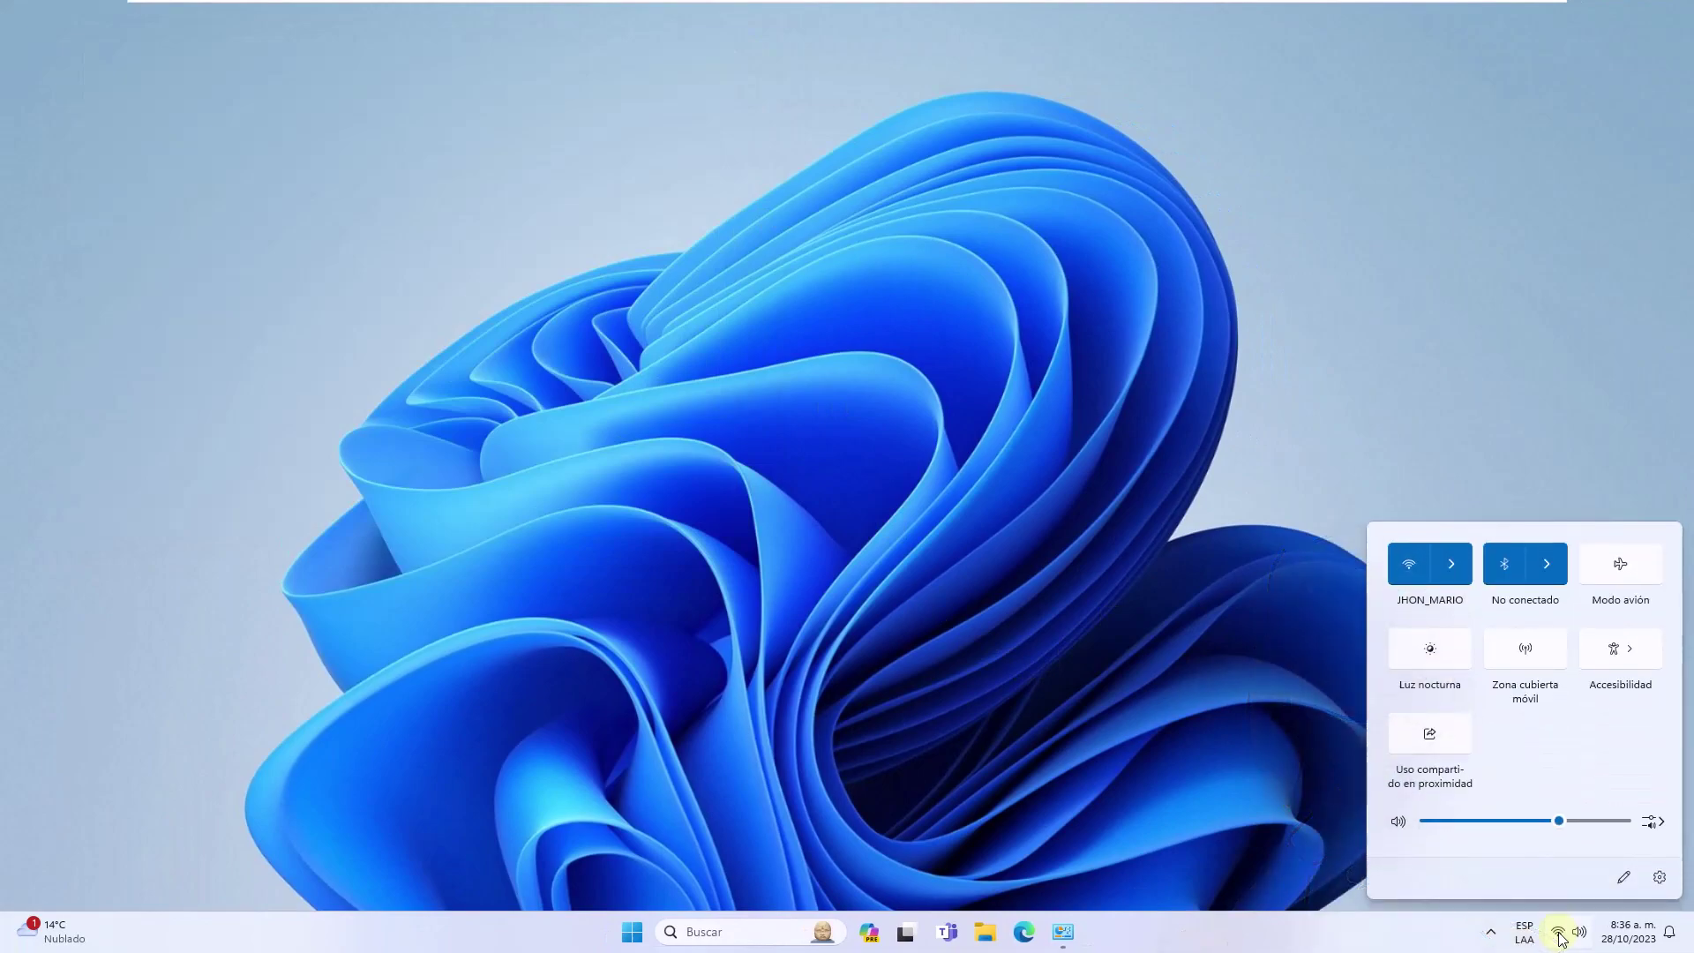
{"action": "left_click", "coordinate": [1025, 388]}
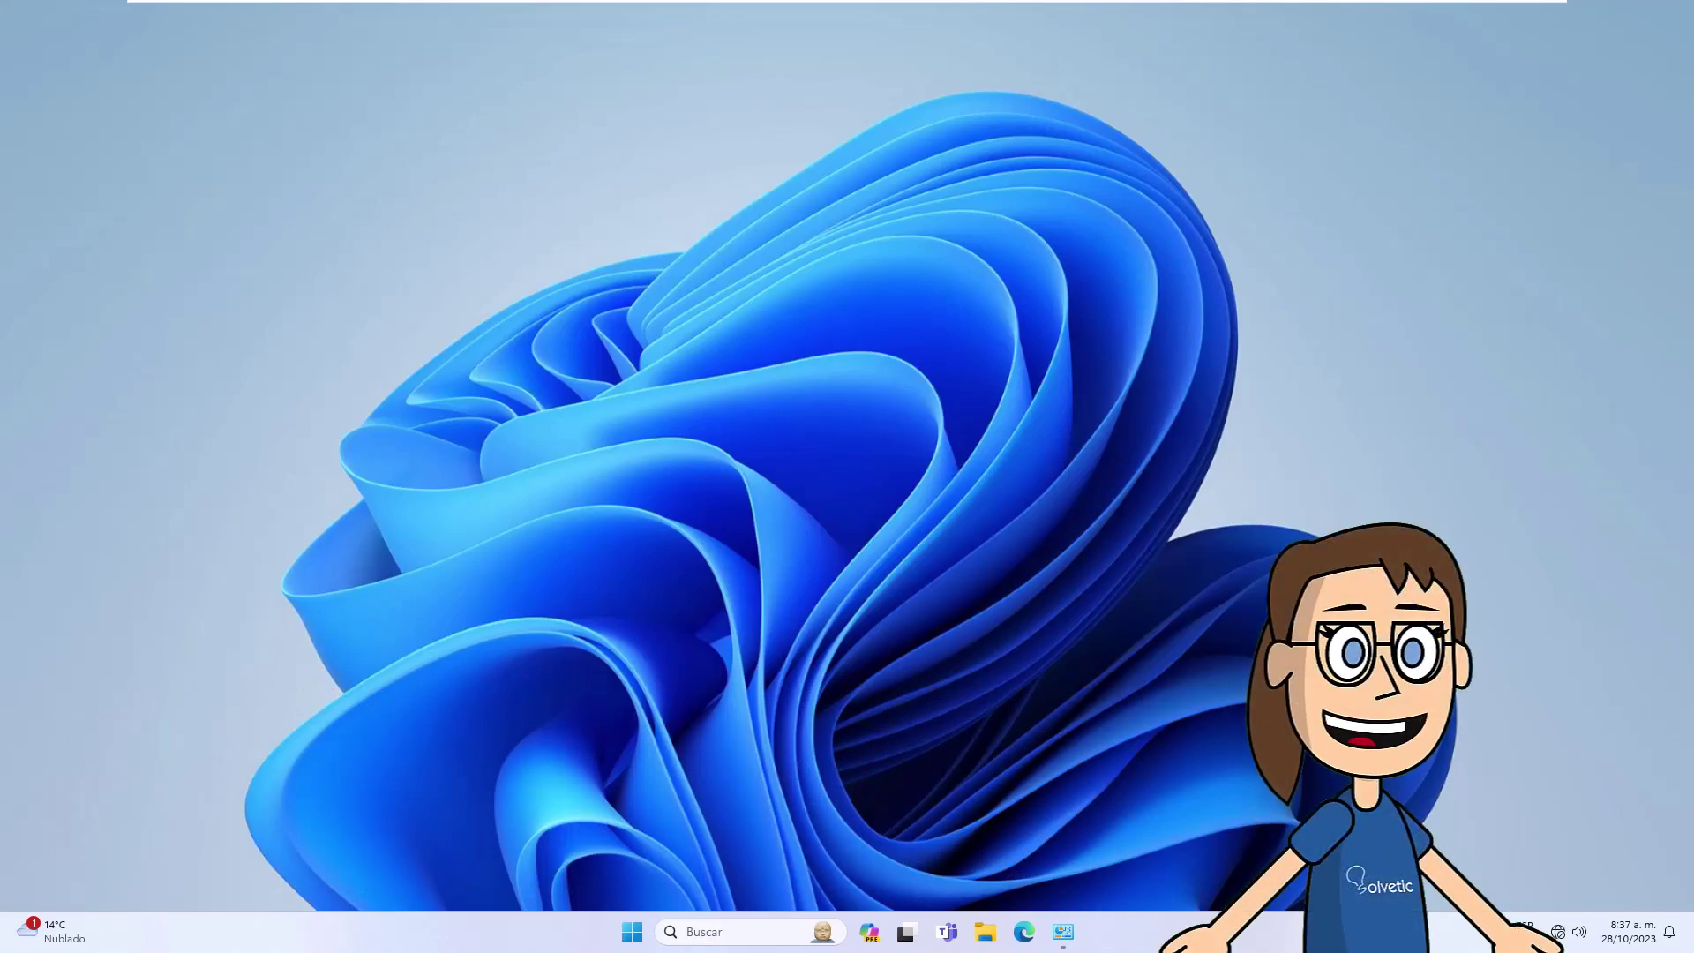
Search Windows for msconfig to find Configuración del sistema
{"action": "left_click", "coordinate": [759, 927]}
{"action": "type", "text": "ms"}
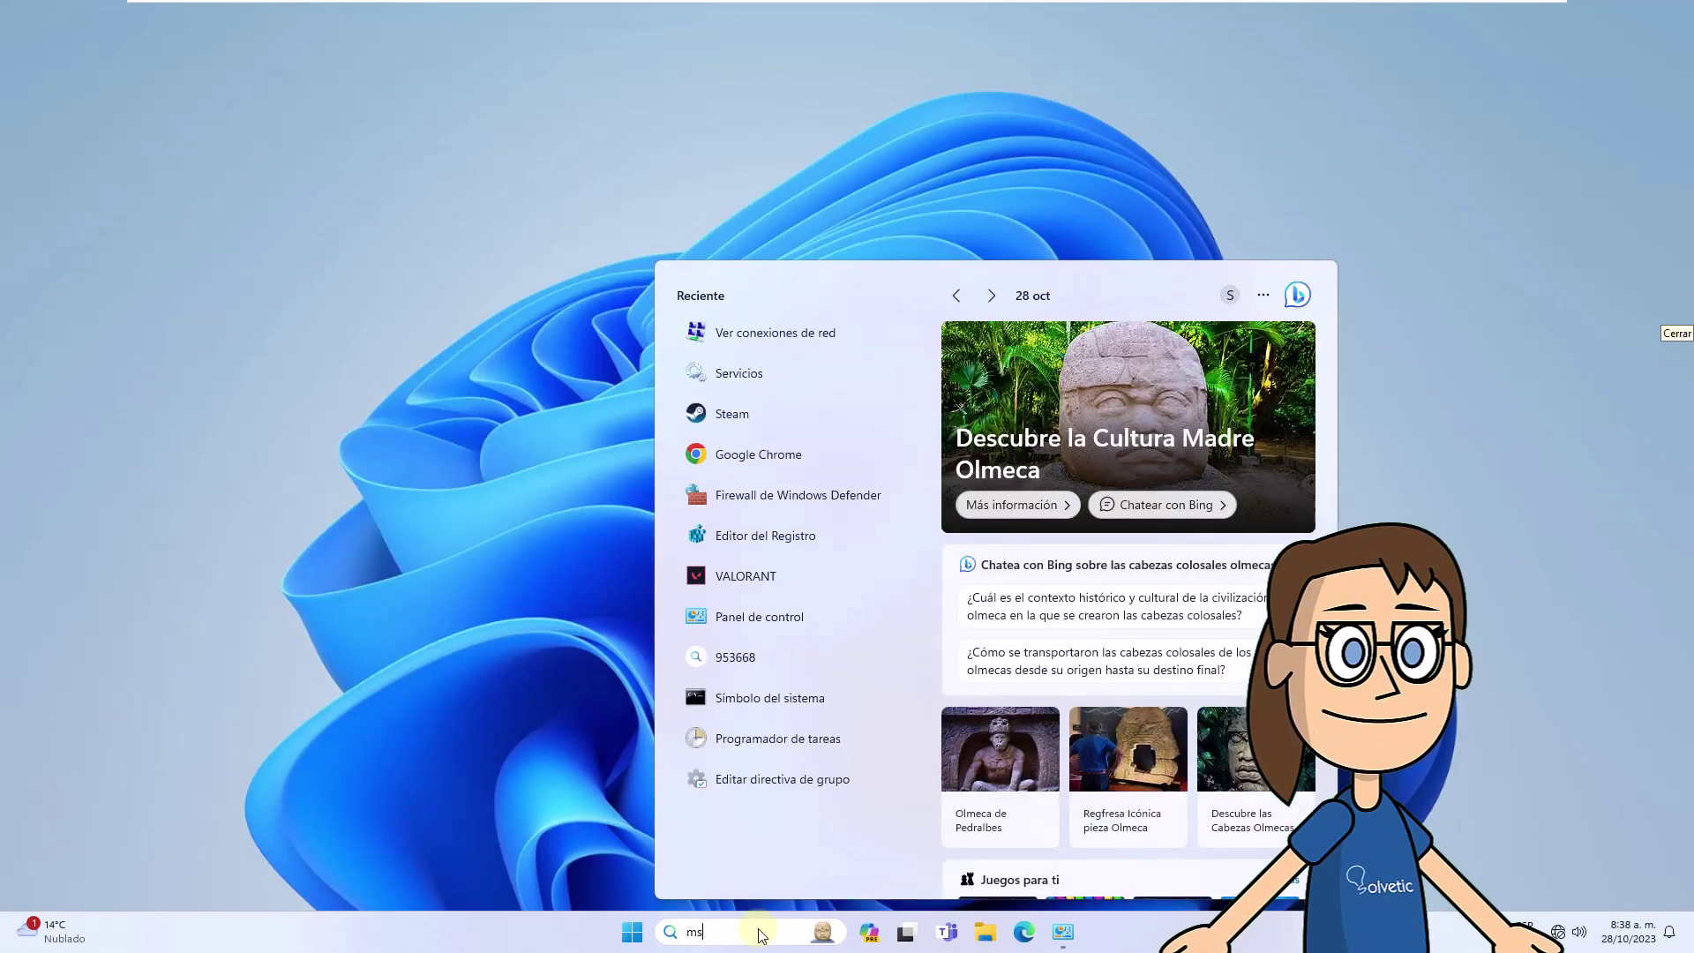
{"action": "type", "text": "config"}
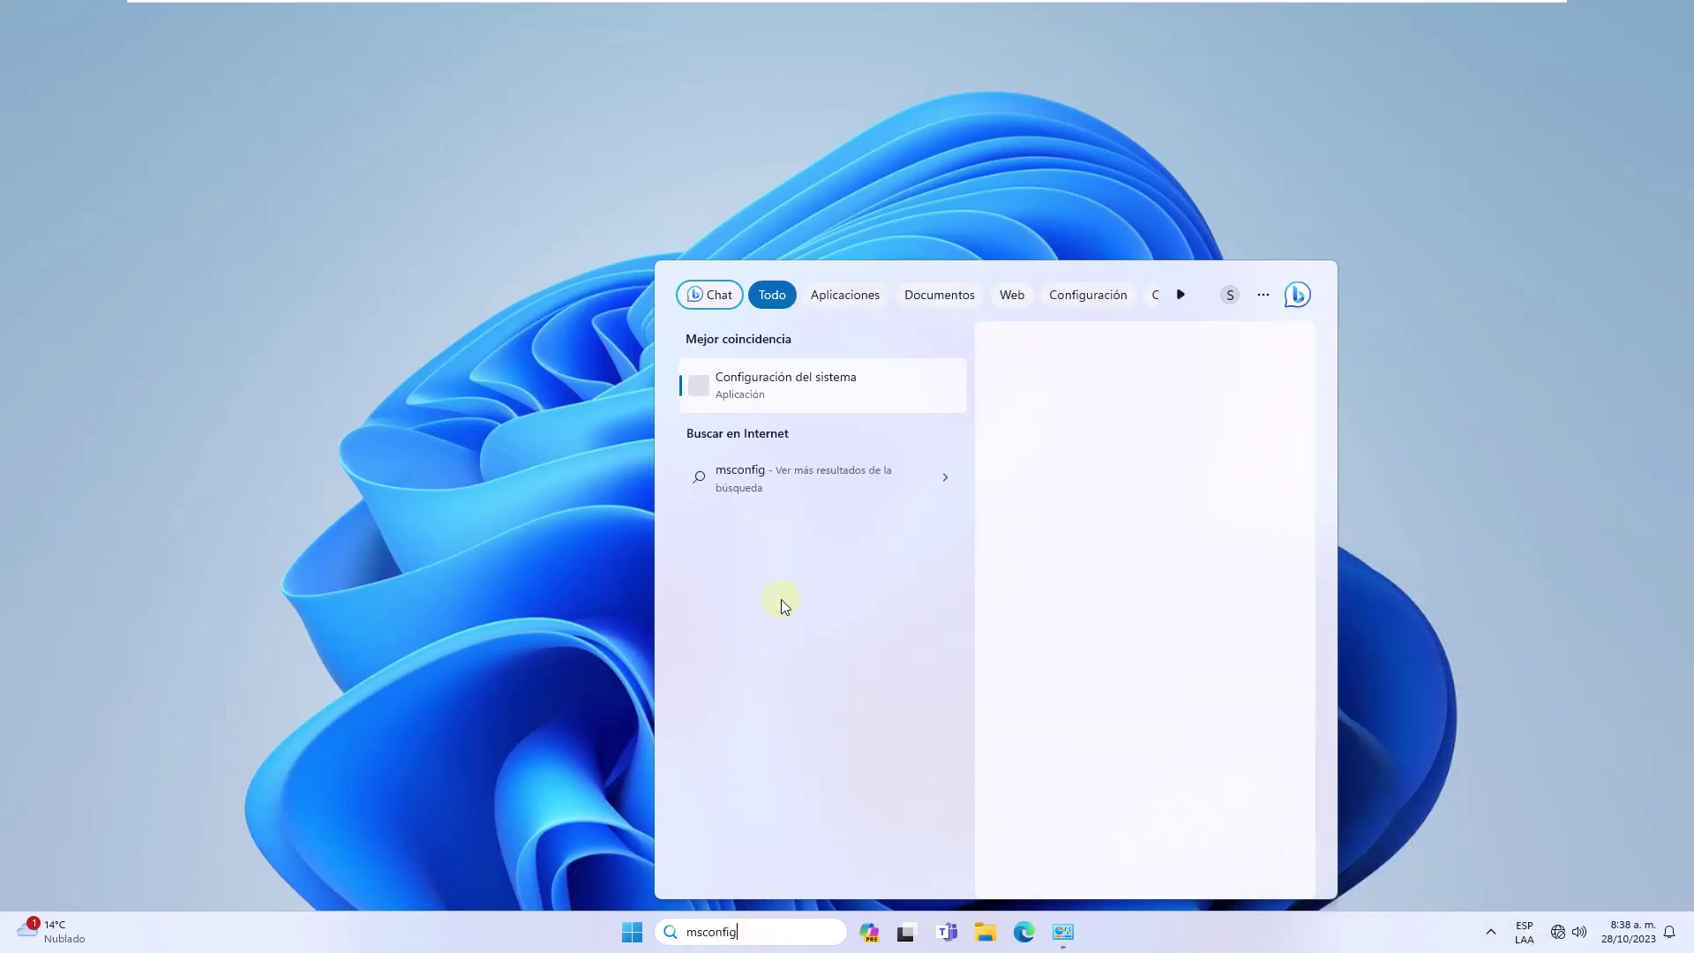